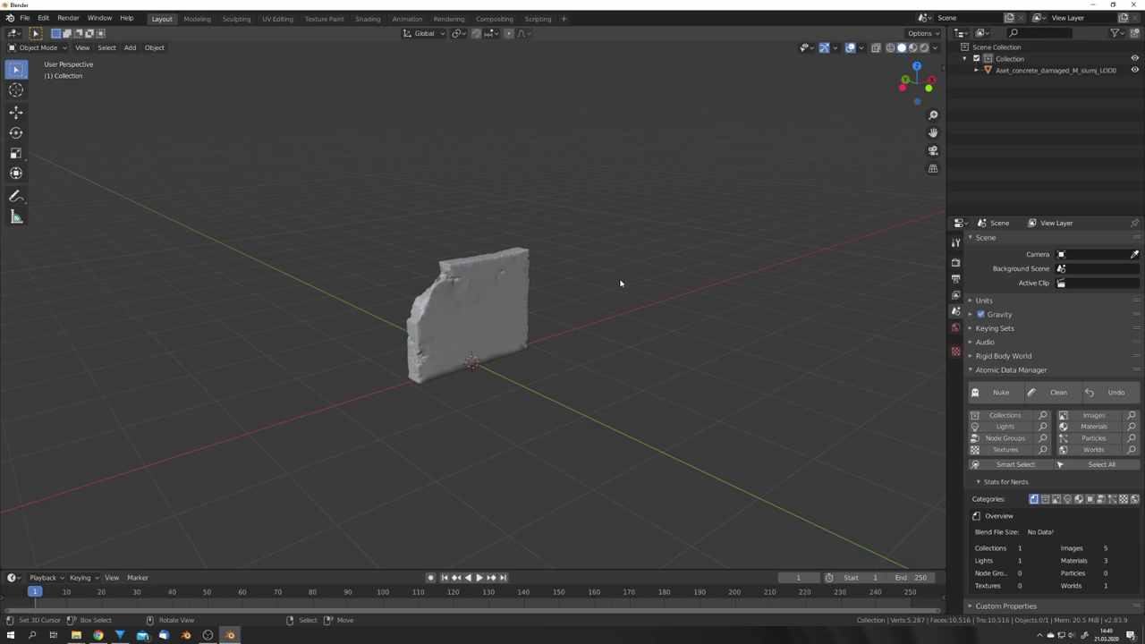
Step: Display the damaged concrete wall in Material Preview shading and inspect its texture up close
middle_click_drag(549, 340, 496, 370)
scroll(515, 366, "up", 4)
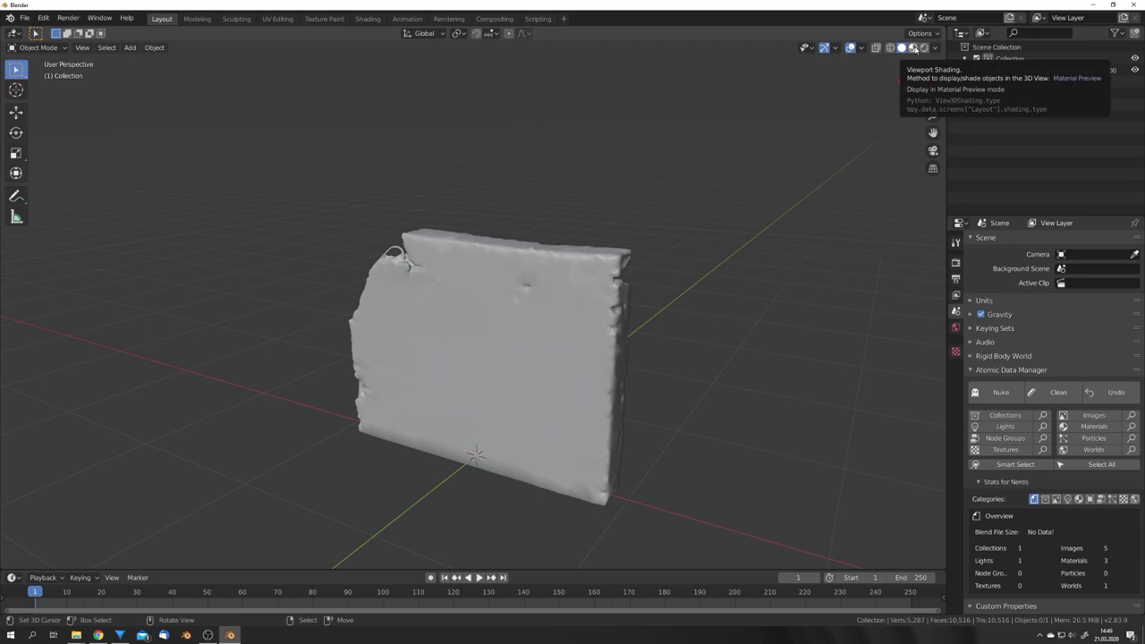
left_click(914, 48)
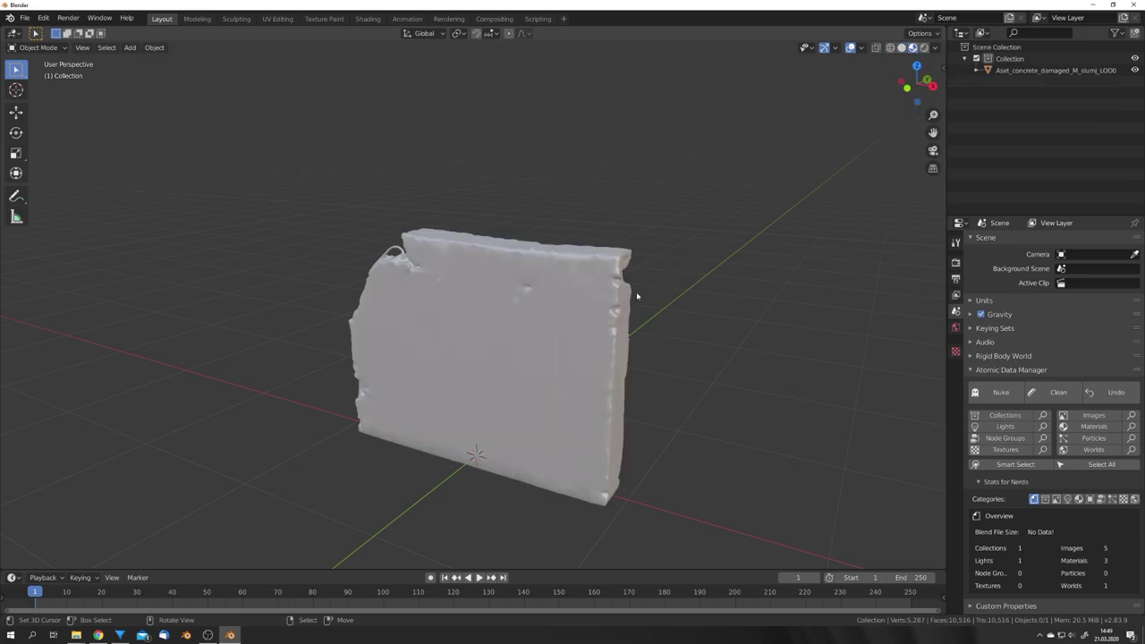
middle_click_drag(542, 362, 576, 324)
scroll(573, 366, "up", 2)
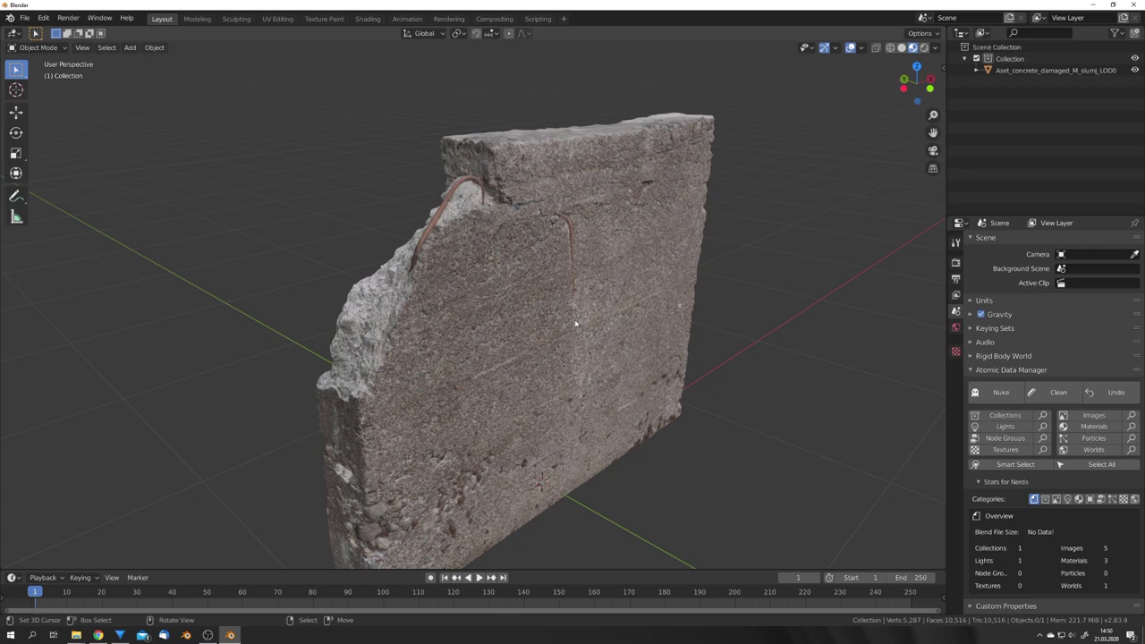
Step: Add a cube and move its geometry down 1 m along Z in Edit Mode, keeping the origin in place
key("shift+a")
mouse_move(532, 338)
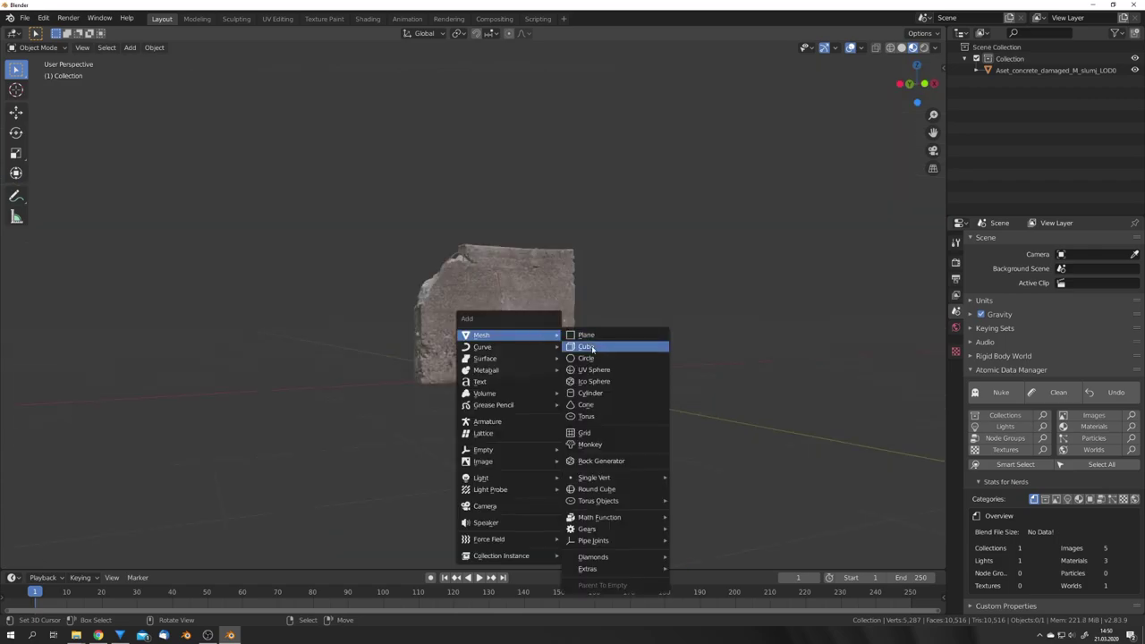
left_click(593, 347)
scroll(570, 376, "down", 5)
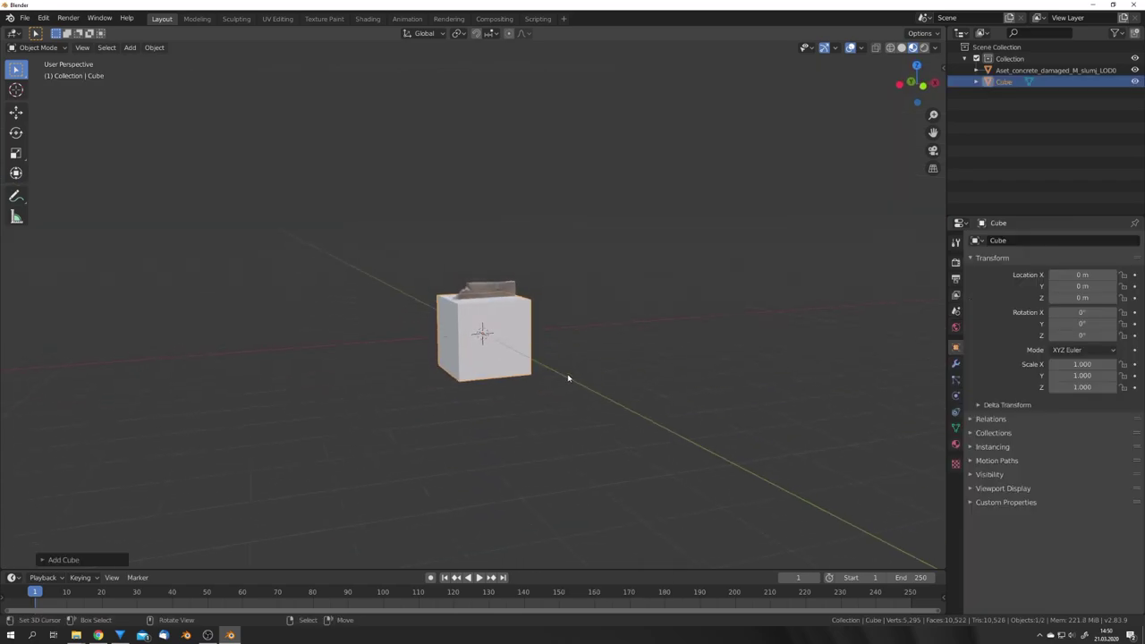
key("ctrl+Tab")
left_click(577, 382)
type("gz")
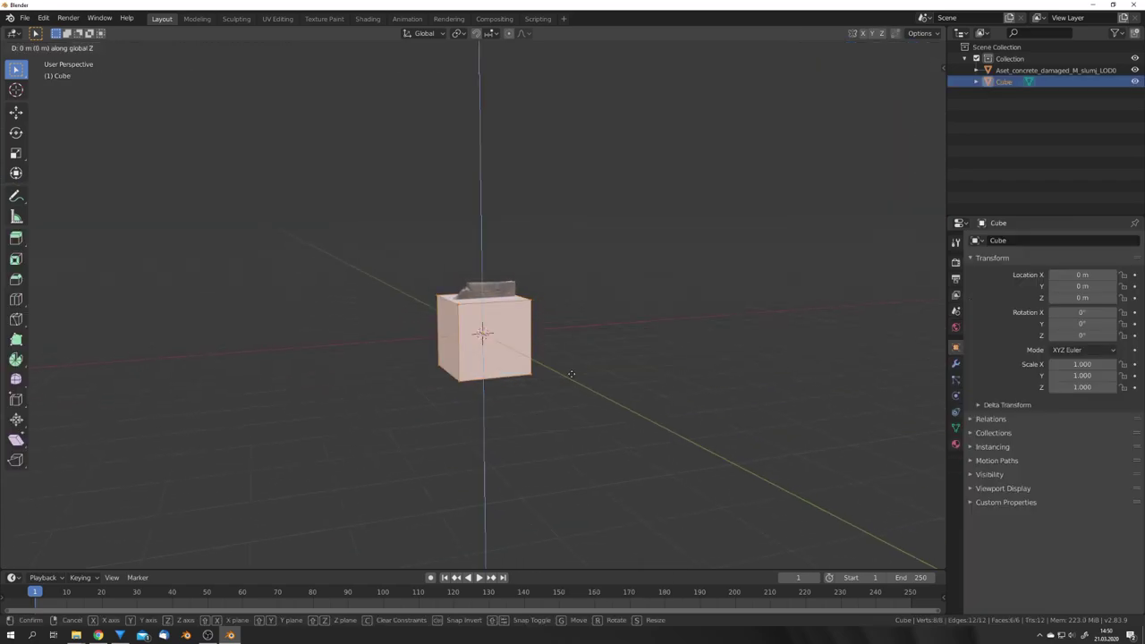
type("-1")
key("Return")
key("Tab")
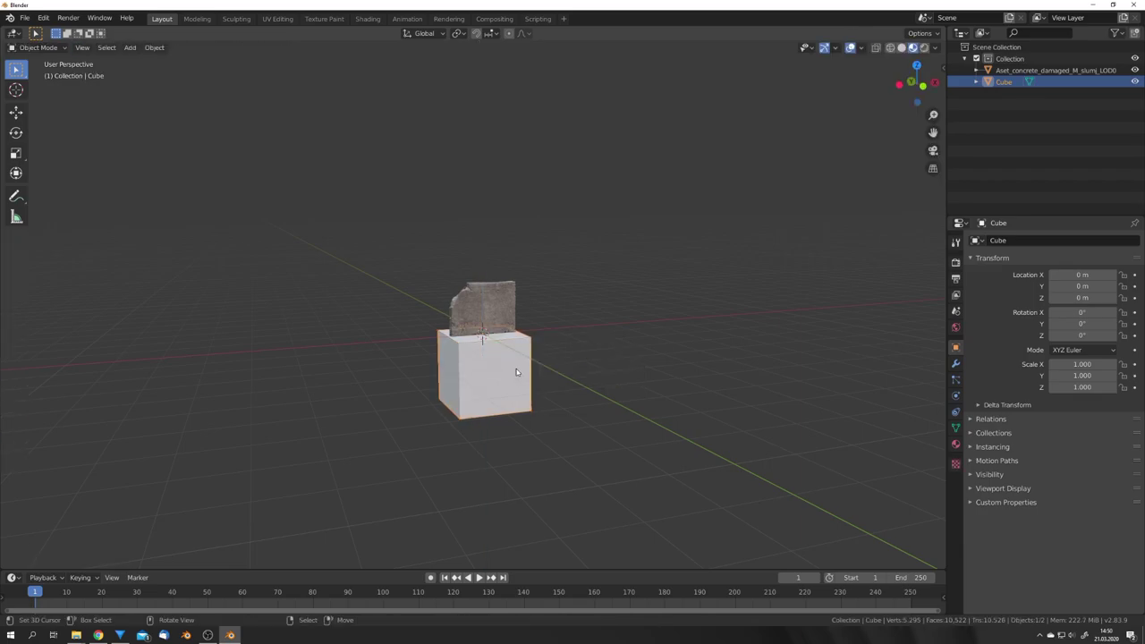
Step: Scale the cube into a wide floor slab, about 12 in X and Y and about 0.625 in Z
scroll(519, 374, "down", 3)
key("s")
key("shift+z")
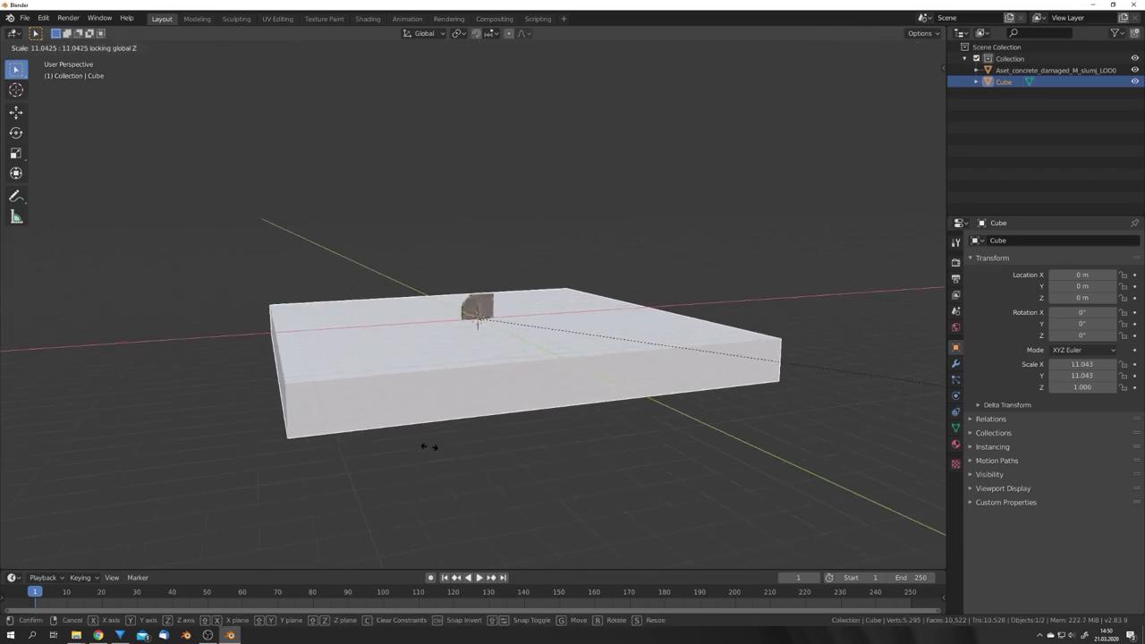
left_click(484, 433)
key("s")
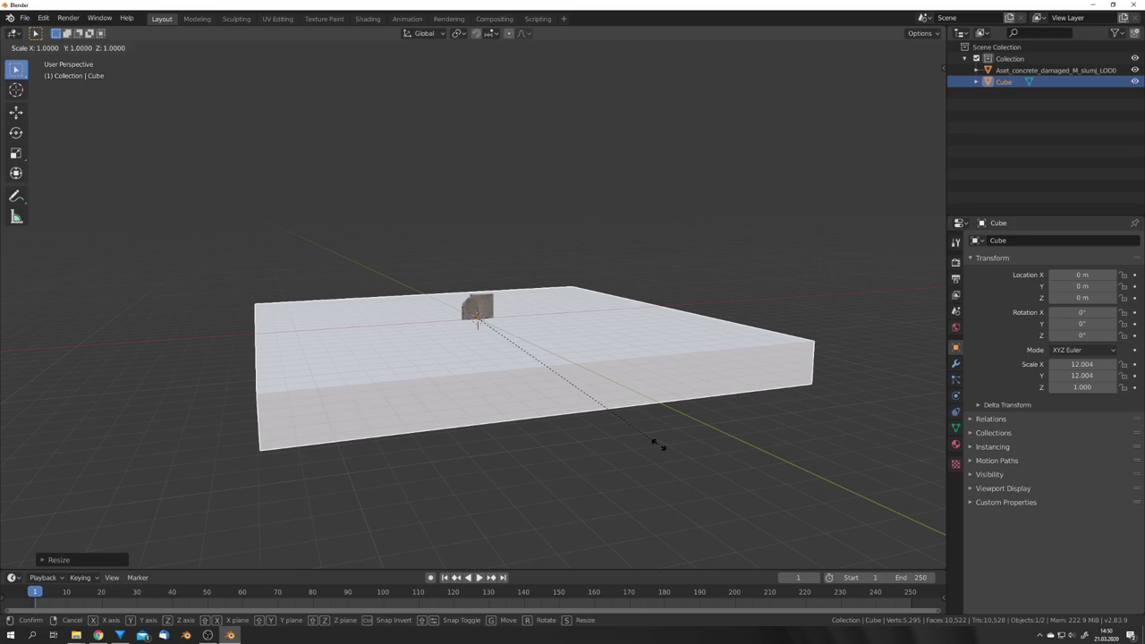
key("z")
left_click(581, 414)
scroll(580, 415, "up", 4)
middle_click_drag(563, 380, 468, 395)
Step: Split the 3D viewport and turn the new area into a Shader Editor showing the floor cube's new material
left_click_drag(103, 56, 396, 87)
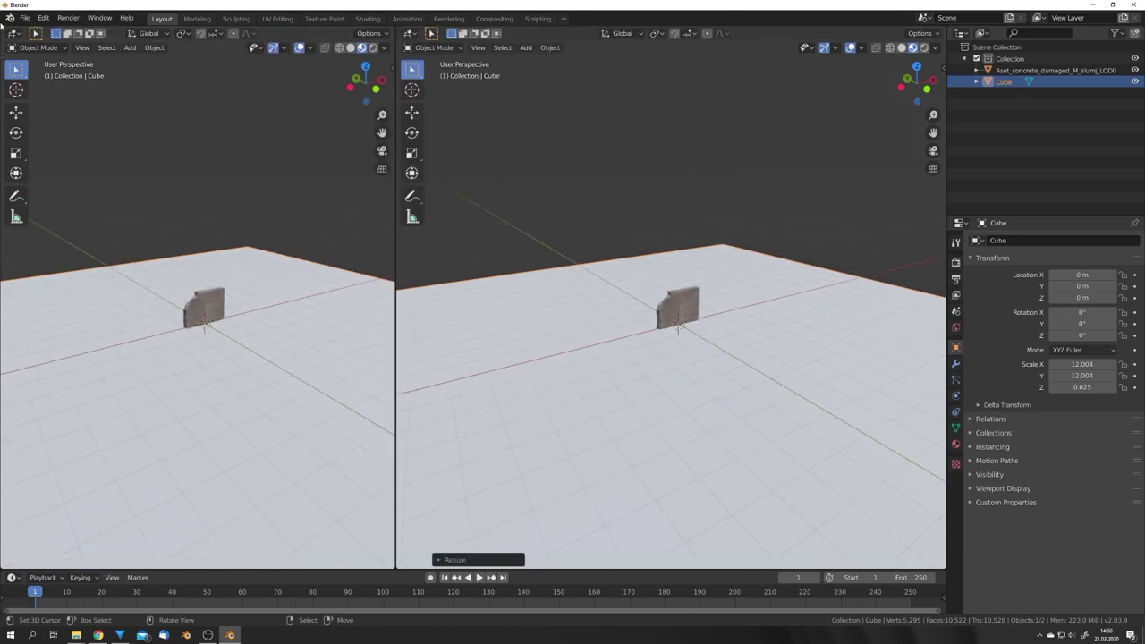
left_click(13, 33)
left_click(45, 113)
middle_click_drag(125, 293, 211, 267)
scroll(164, 316, "up", 4)
Step: Add an Image Texture node beside the Principled BSDF in the floor material
key("shift+a")
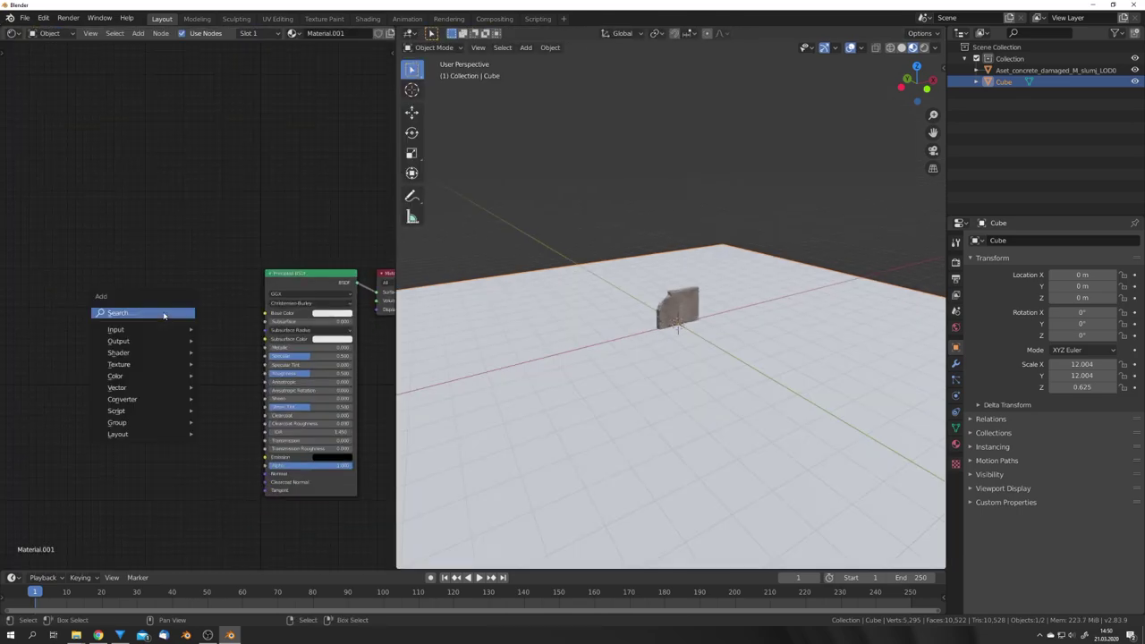
left_click(163, 315)
type("img")
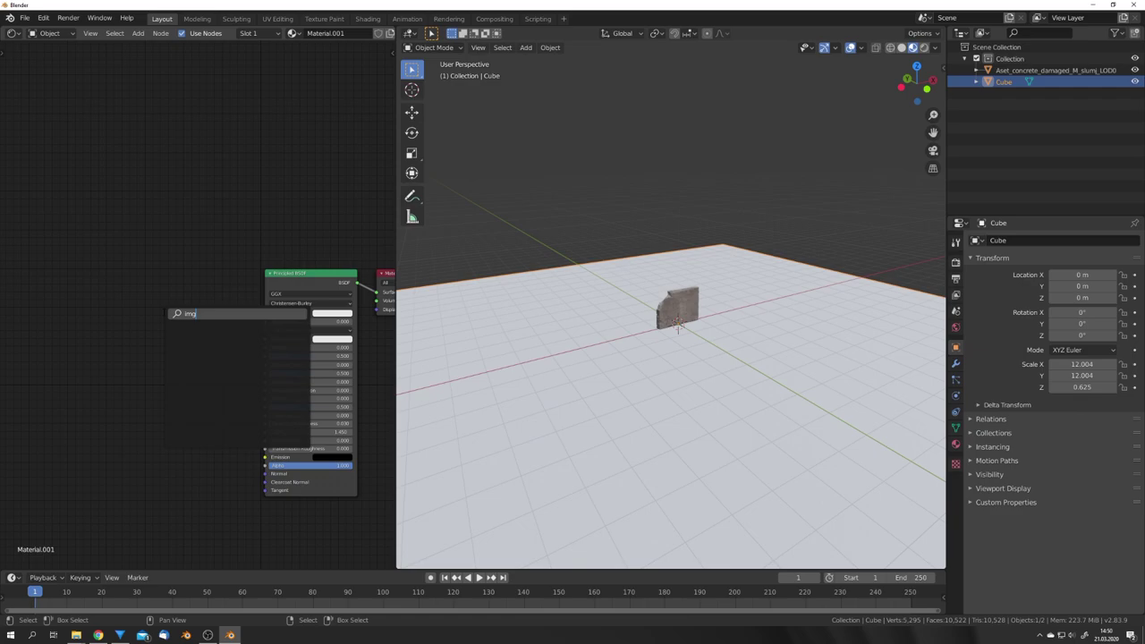
key("BackSpace")
type("a")
key("Return")
left_click(162, 292)
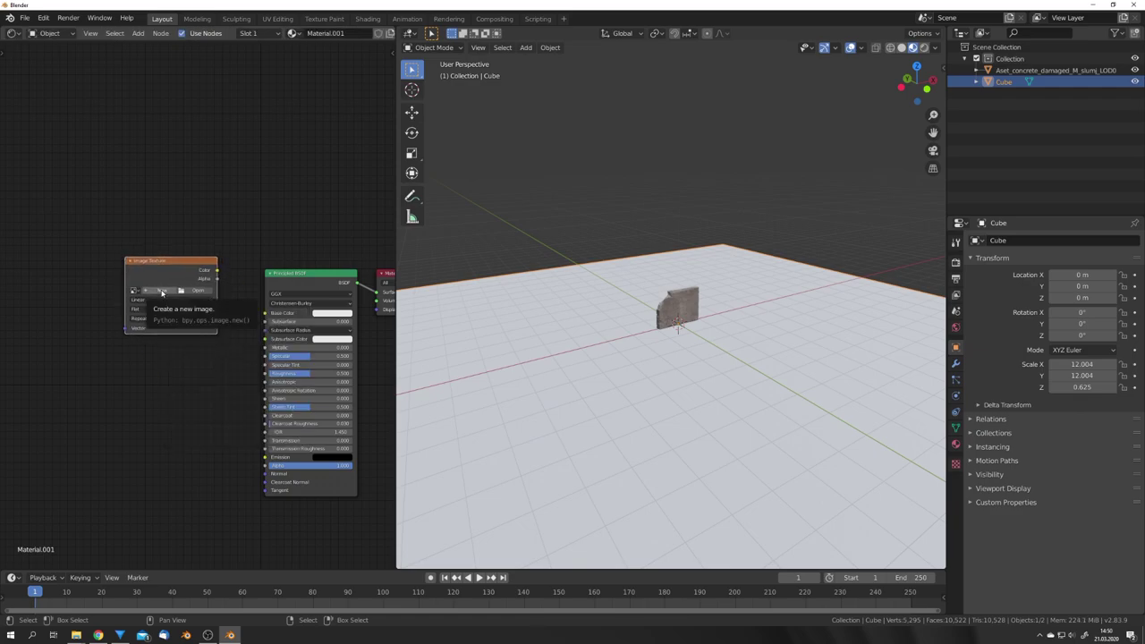
Step: Create a 1024 px UV Grid image in the texture node and connect its Color output to Base Color
left_click(162, 292)
left_click(179, 373)
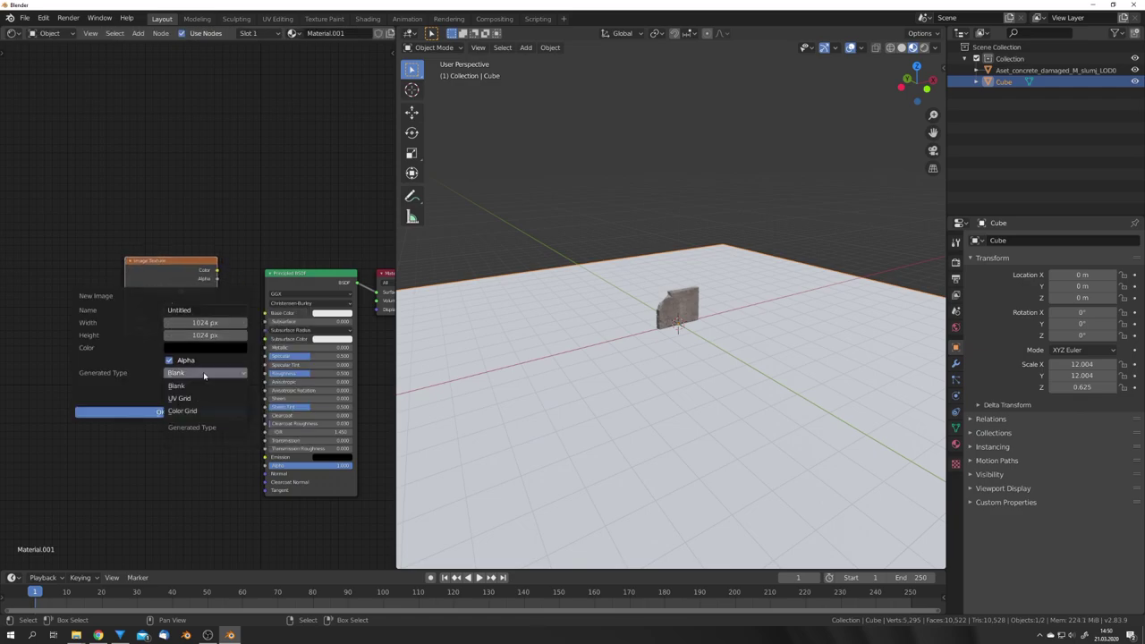
left_click(192, 399)
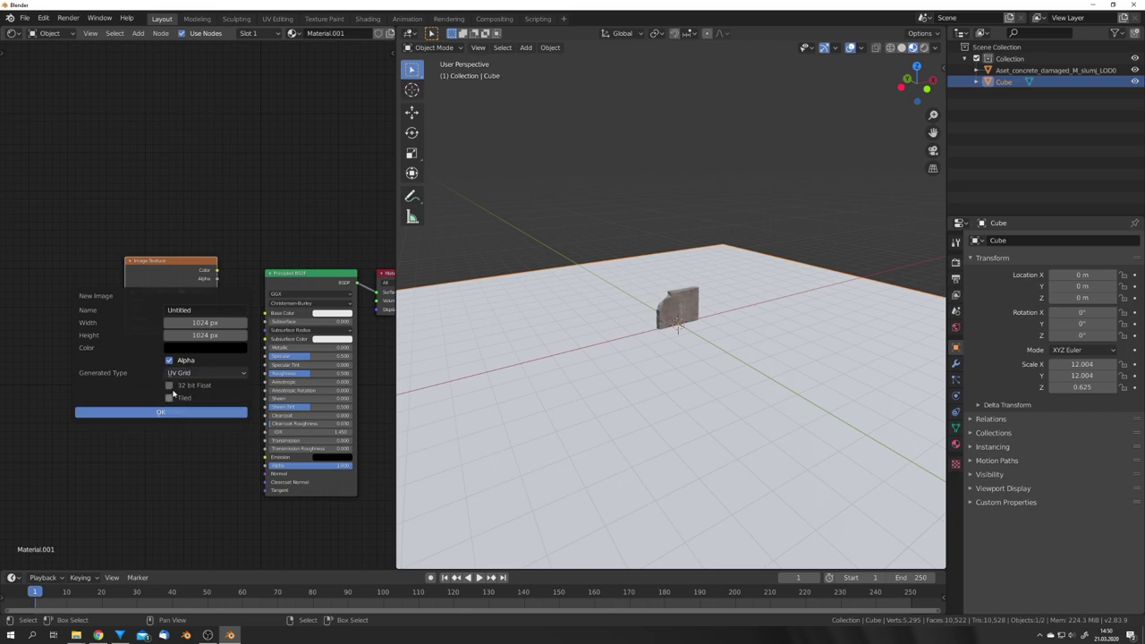
left_click(161, 413)
left_click_drag(154, 271, 266, 313)
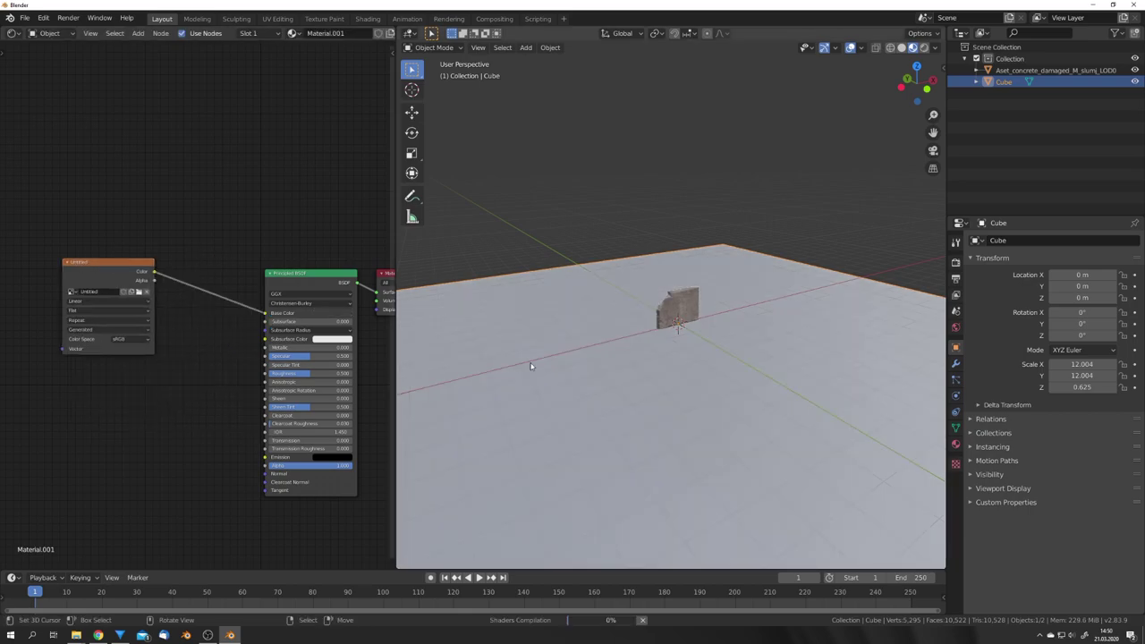
Step: Add Texture Coordinate and Mapping nodes to the grid image and set the mapping scale to about 3.81 on all axes
middle_click_drag(599, 371, 632, 424)
scroll(631, 424, "down", 4)
middle_click_drag(206, 366, 314, 373)
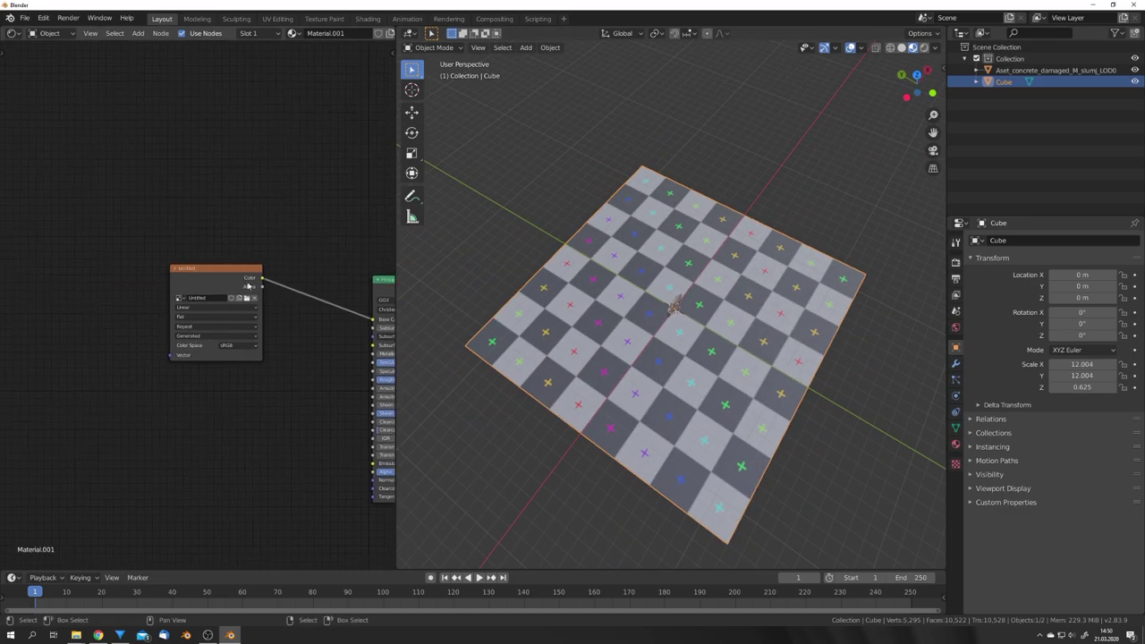
left_click(243, 278)
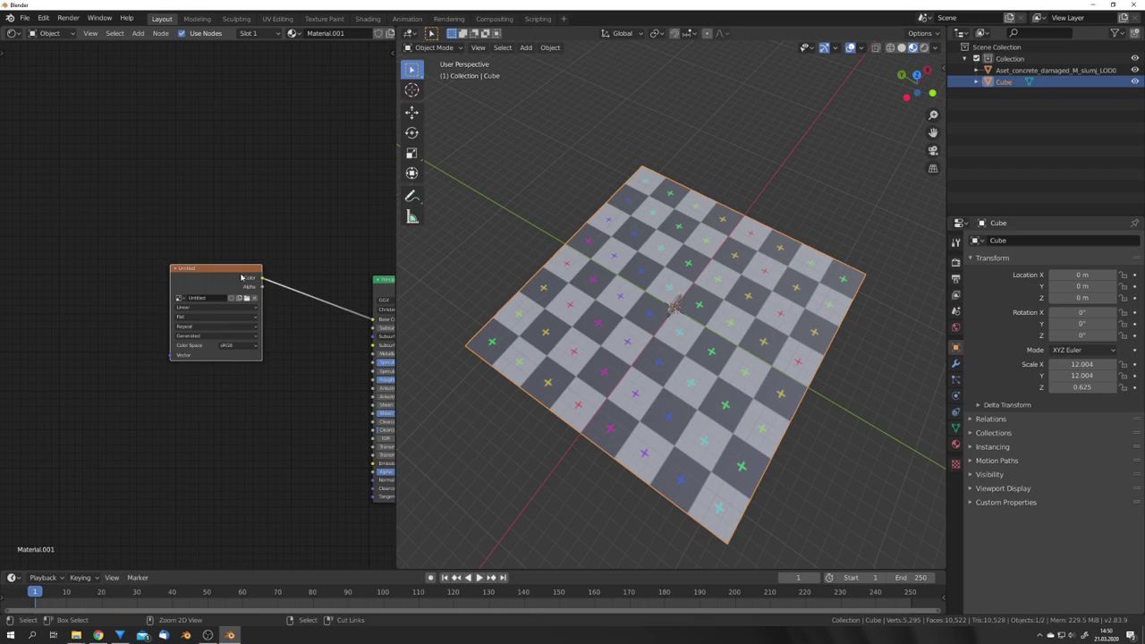
key("ctrl+t")
middle_click_drag(224, 327, 306, 323)
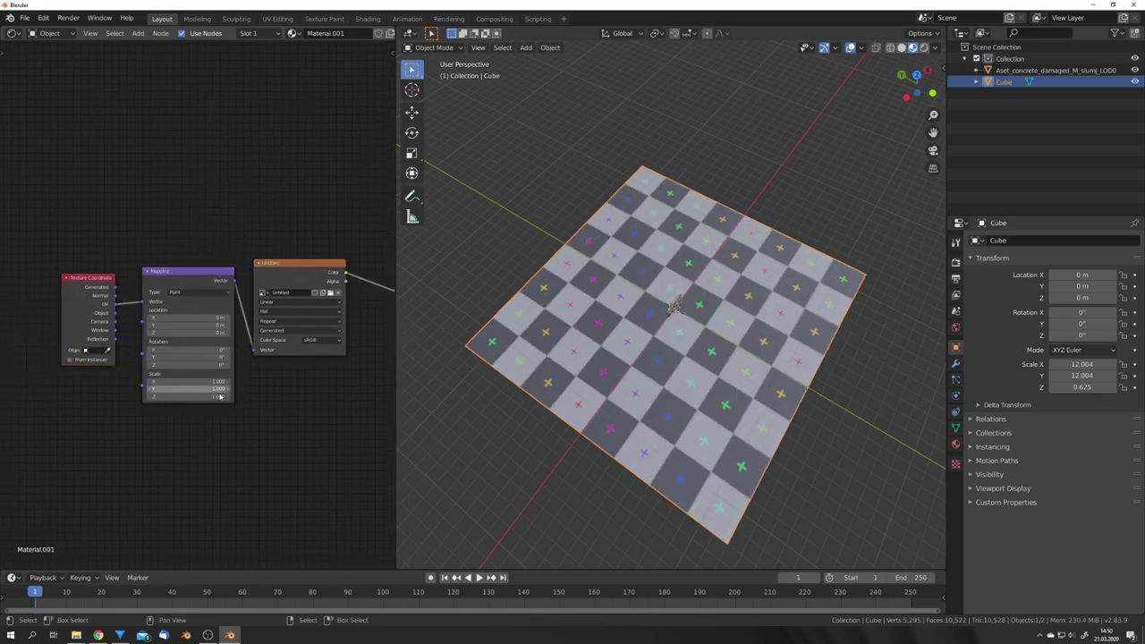
scroll(202, 309, "up", 3)
left_click_drag(176, 437, 345, 464)
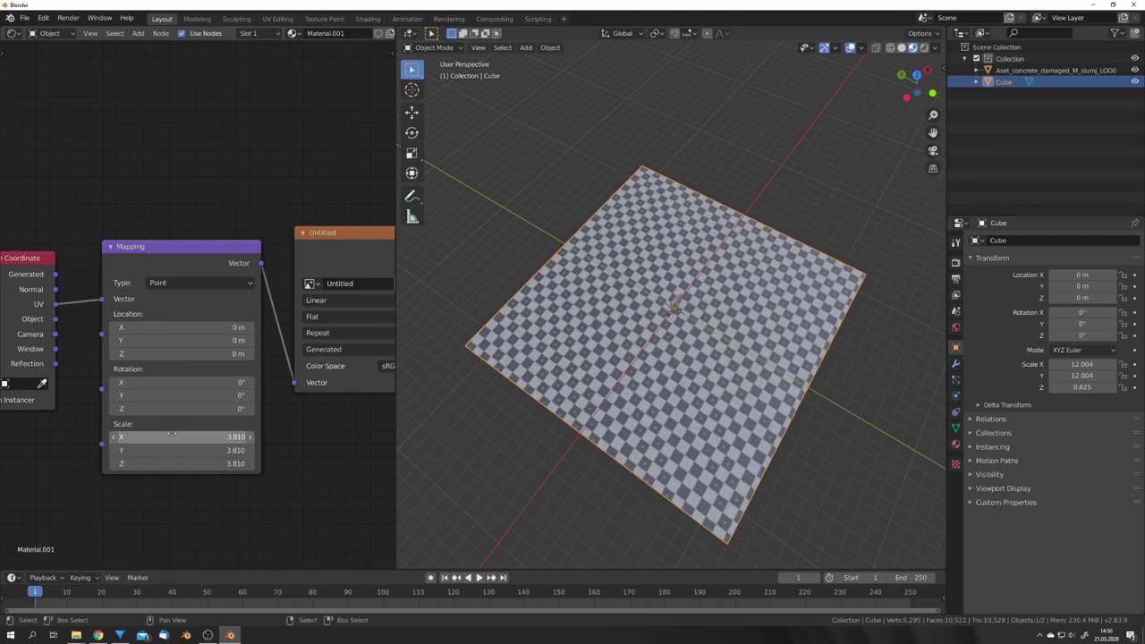
Step: Insert a ColorRamp node between the grid image's Color output and the Principled BSDF's Base Color
middle_click_drag(235, 374, 53, 311)
scroll(294, 300, "down", 5)
middle_click_drag(294, 299, 226, 313)
key("shift+a")
left_click(214, 317)
type("c")
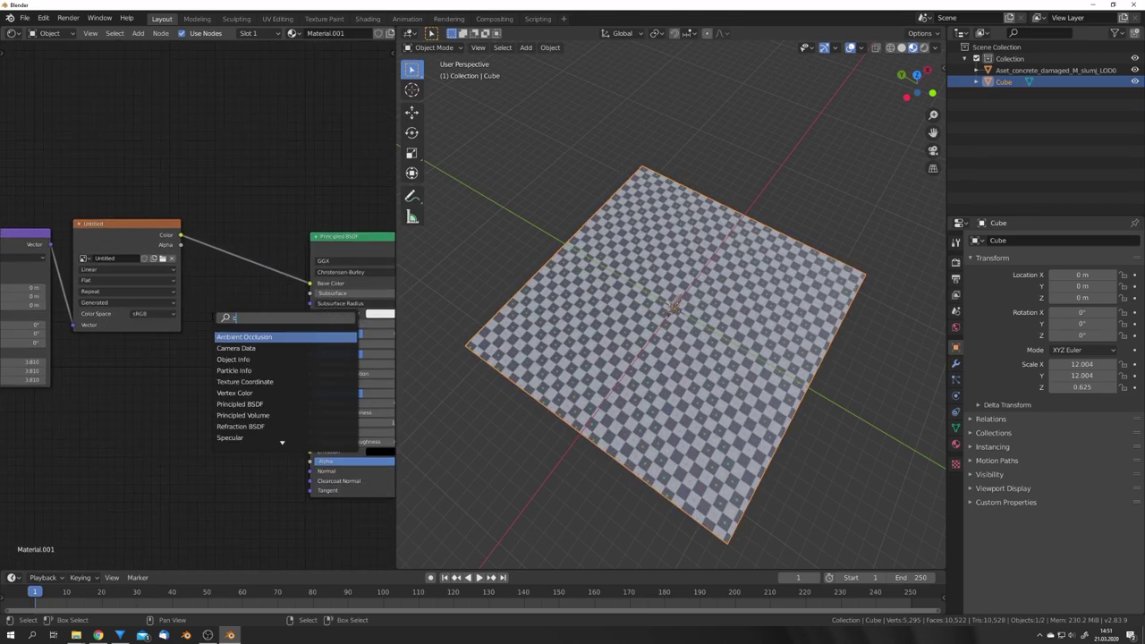
type("olo")
left_click(235, 348)
left_click(208, 241)
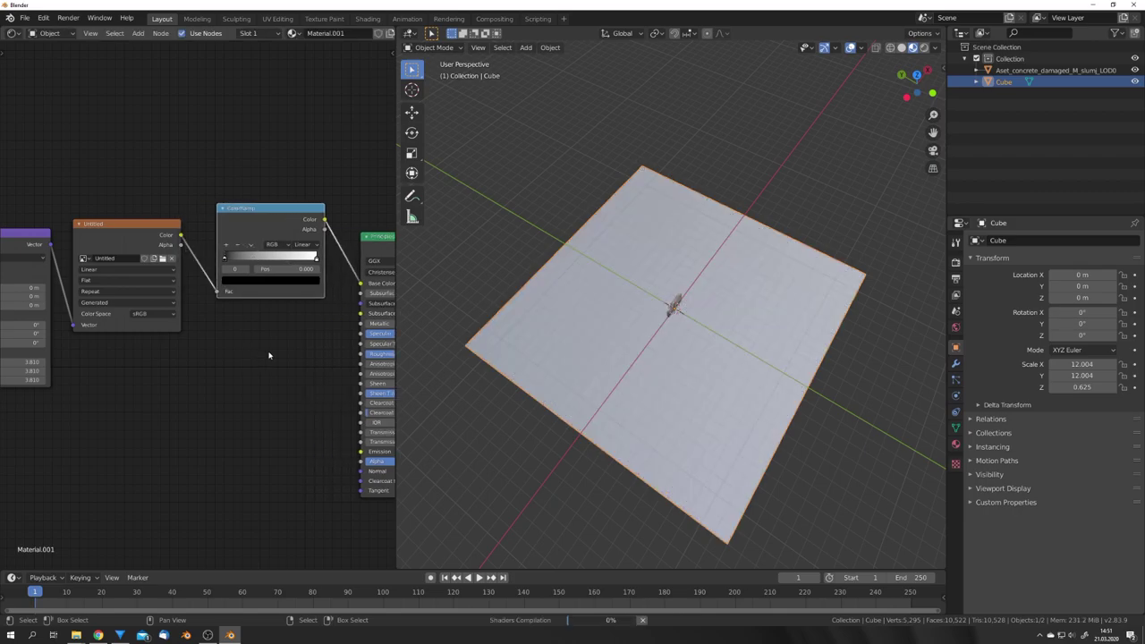
Step: Move the ColorRamp's white stop to about position 0.225 to brighten the floor's checker pattern
scroll(501, 338, "up", 5)
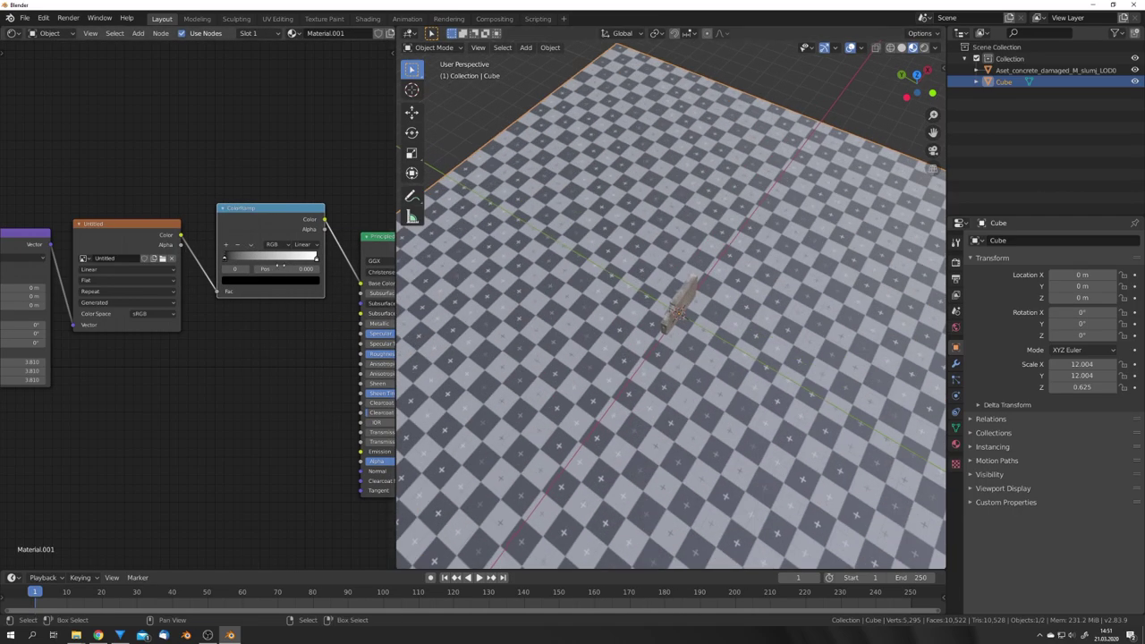
left_click_drag(318, 260, 241, 263)
middle_click_drag(691, 444, 632, 385)
scroll(662, 395, "up", 4)
middle_click_drag(633, 321, 548, 376)
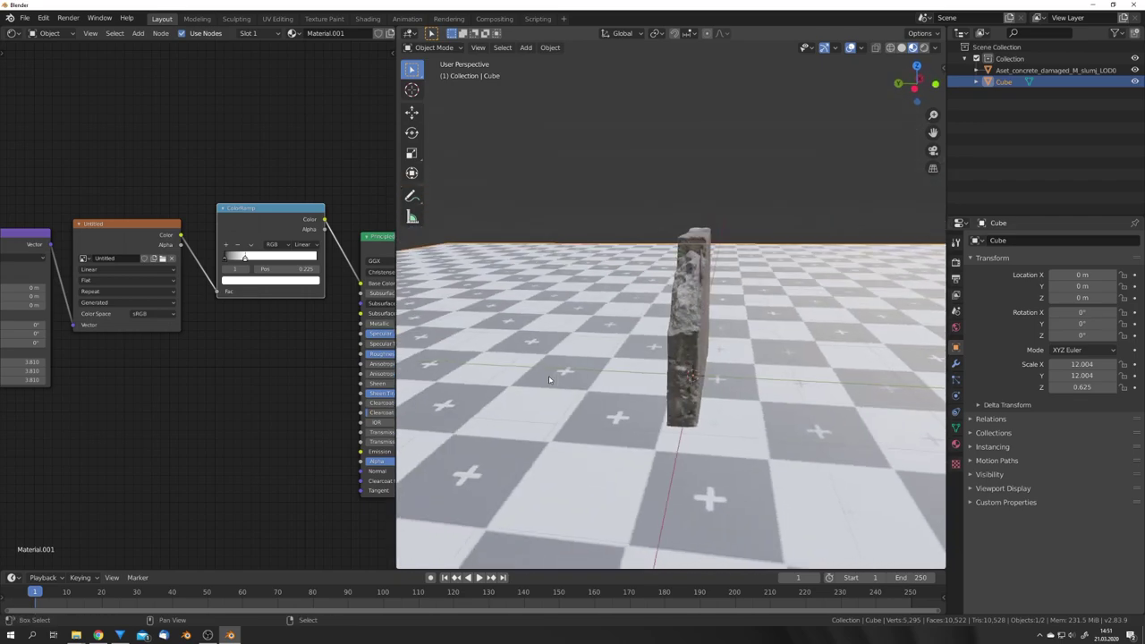
Step: Add a UV sphere at the wall's base and scale it down to about 0.443
key("shift+a")
mouse_move(548, 377)
left_click(629, 162)
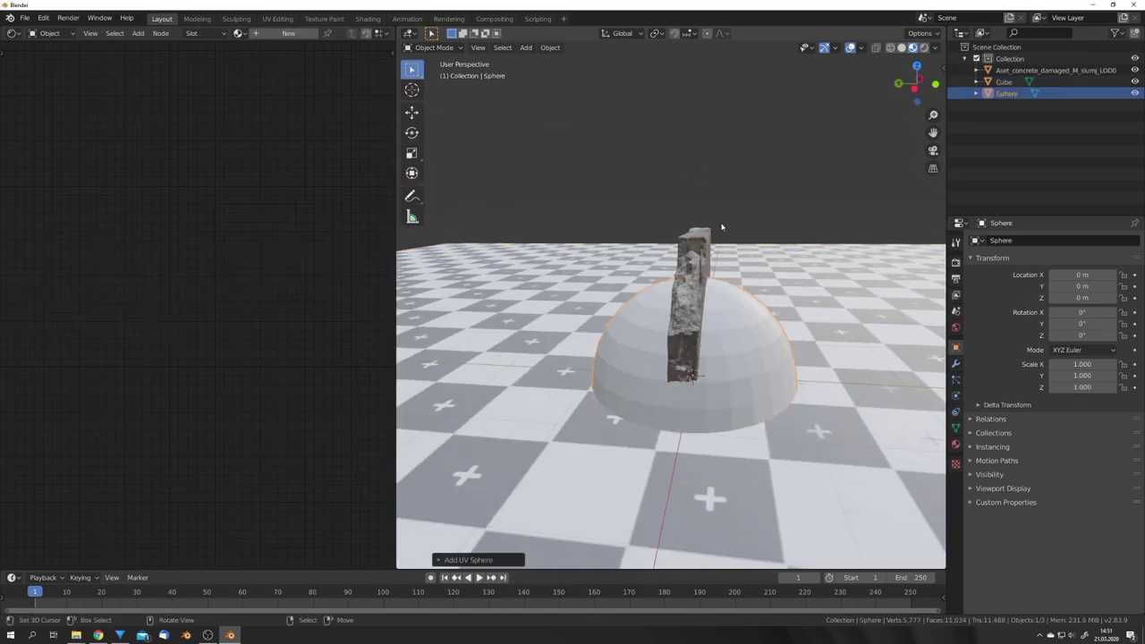
key("s")
left_click(749, 418)
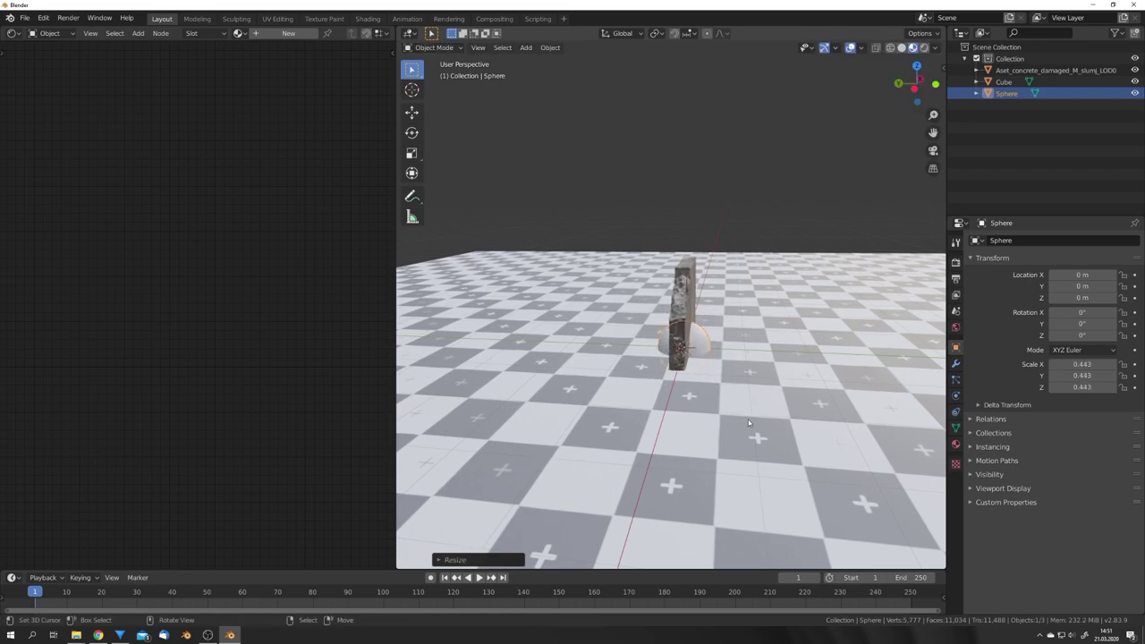
Step: Move the sphere out beside the wall and reduce its scale to about 0.333
middle_click_drag(720, 385, 693, 408)
key("g")
left_click(715, 387)
key("s")
middle_click_drag(777, 428, 641, 434)
left_click(757, 403)
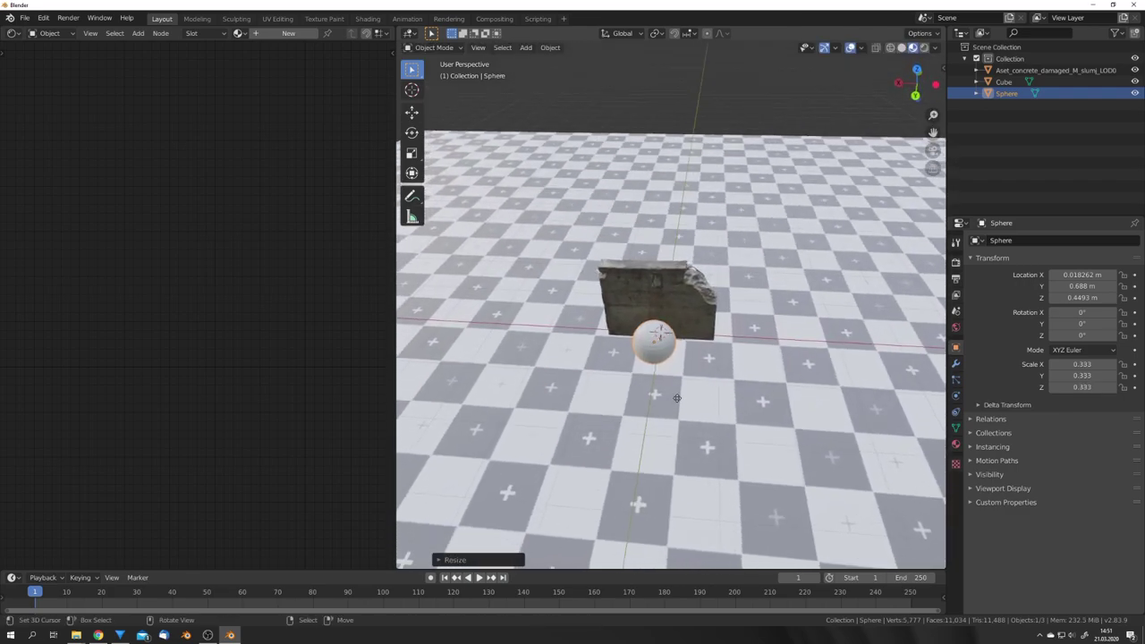
Step: Position the sphere at about X 0.09, Y 0.81, Z 0.31 m and keyframe its location at frame 1
key("g")
left_click(652, 390)
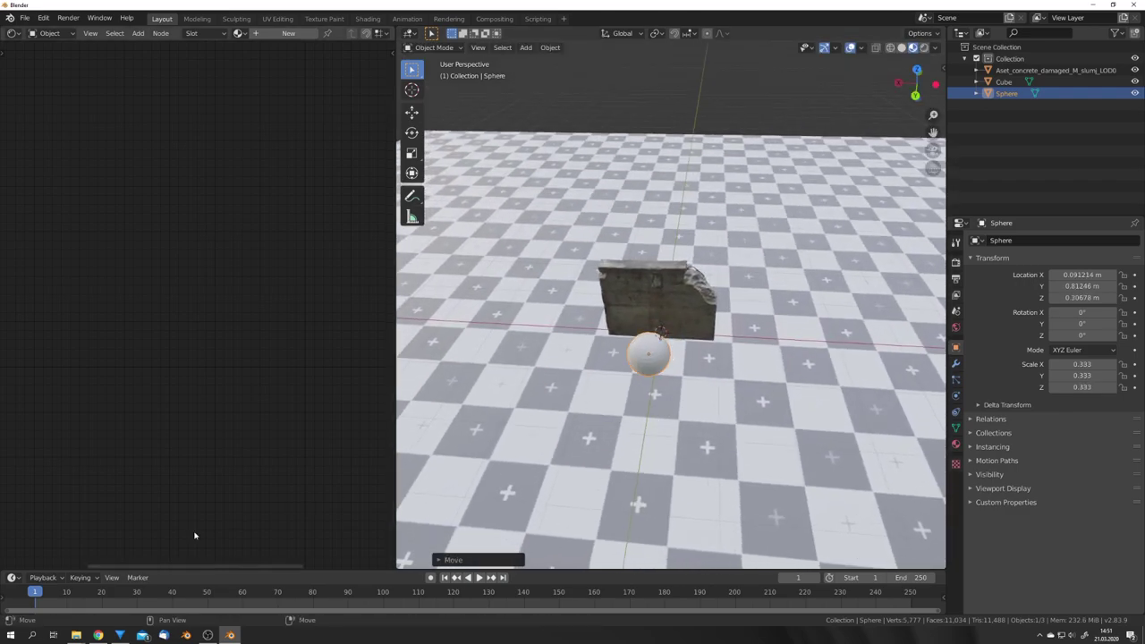
key("i")
left_click(629, 390)
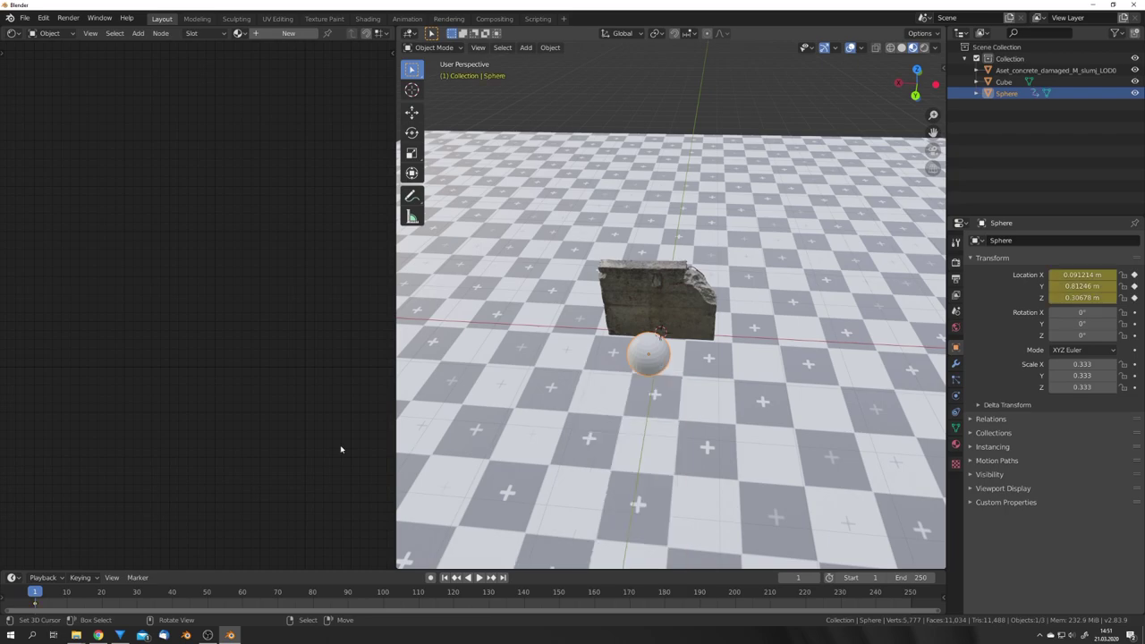
Step: At frame 10, move the sphere across to the wall's other side, about X 0.91, Y -0.94 m
left_click(69, 596)
middle_click_drag(530, 391, 595, 377)
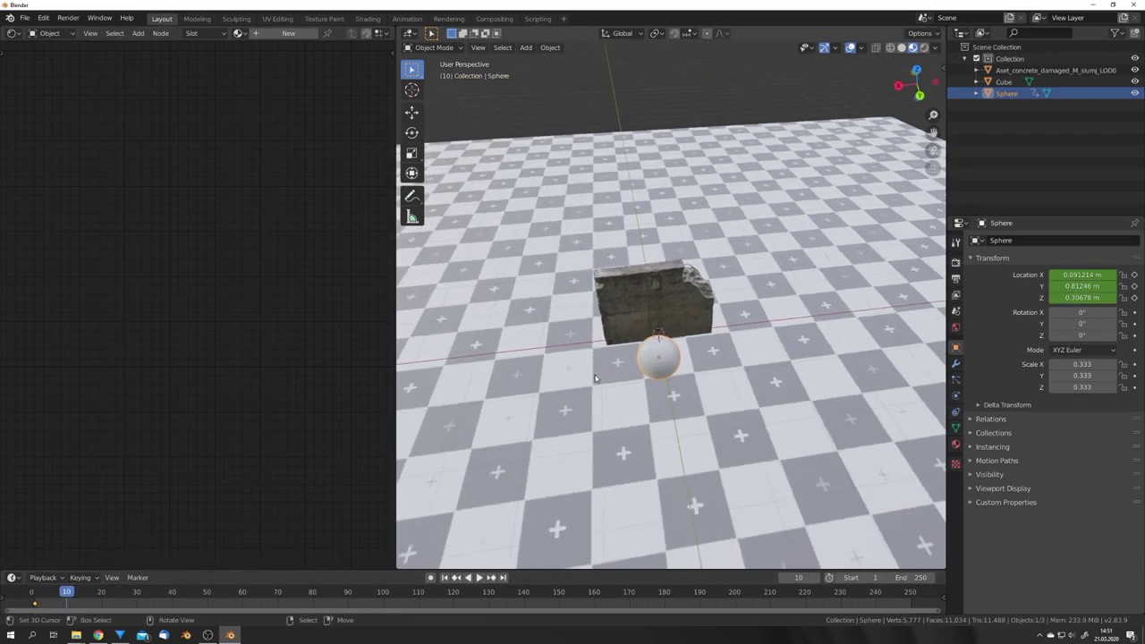
key("KP_7")
key("g")
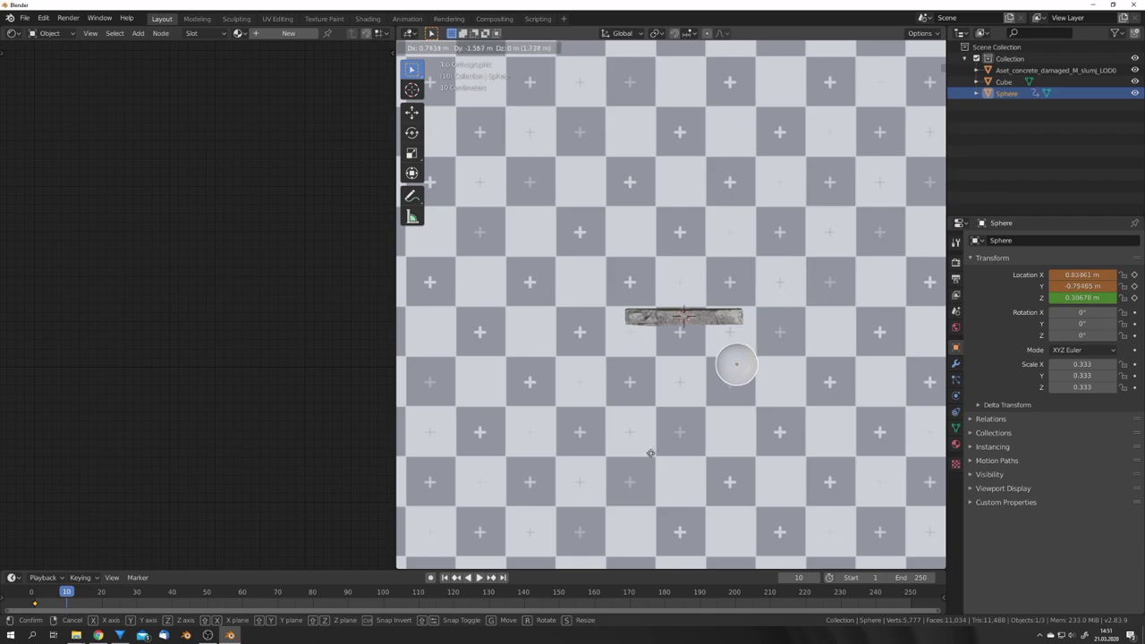
left_click(699, 563)
middle_click_drag(726, 526, 743, 387)
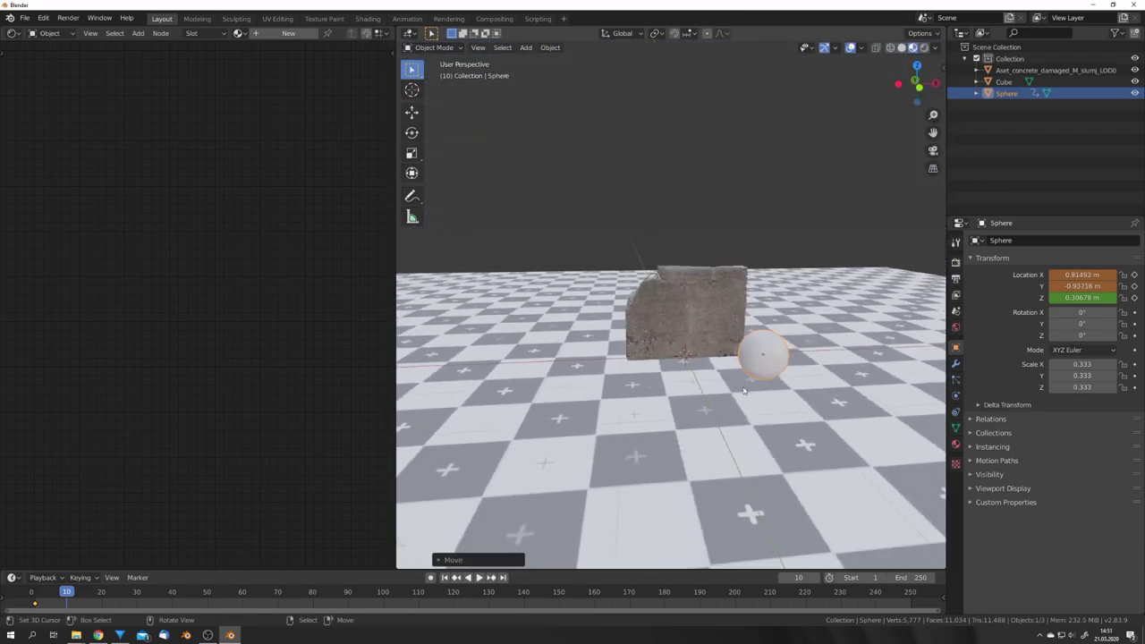
Step: Raise the sphere to about Z 1.10 m and keyframe its location at frame 10
key("g")
key("z")
left_click(750, 327)
middle_click_drag(752, 324, 685, 340)
key("i")
left_click(734, 329)
Step: Deselect everything and play the animation from the start to check the sphere's path through the wall
key("alt+a")
key("shift+Left")
key("space")
key("space")
key("shift+Left")
key("space")
key("space")
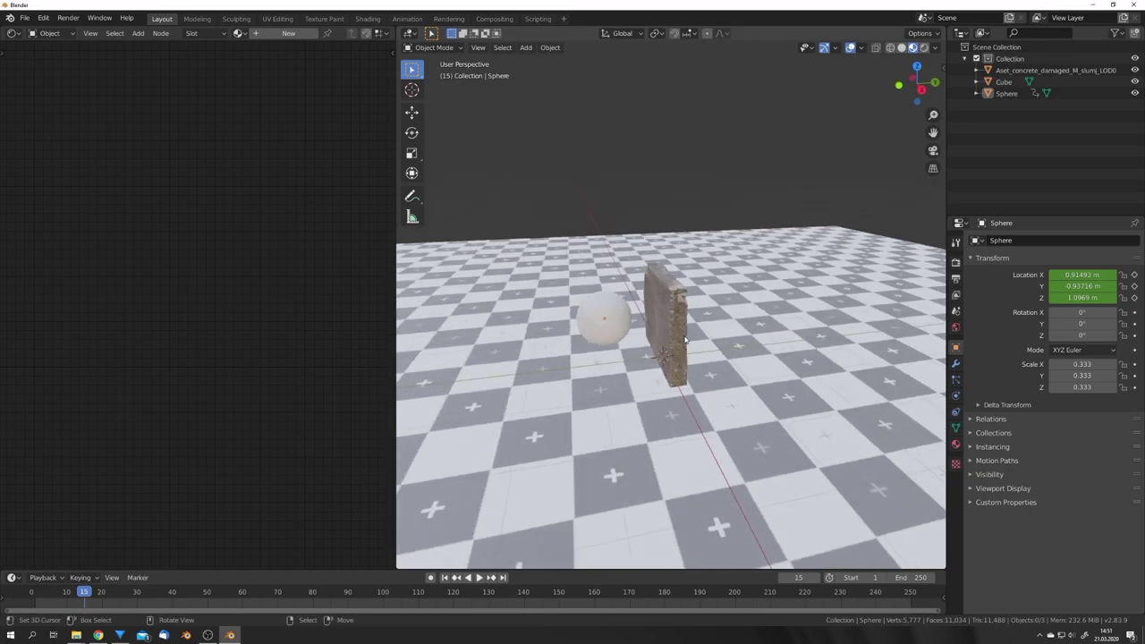
middle_click_drag(685, 340, 669, 341)
Step: Save the scene, switch to the Blender 2.79 fracture_modifier build and dismiss its splash screen
key("ctrl+s")
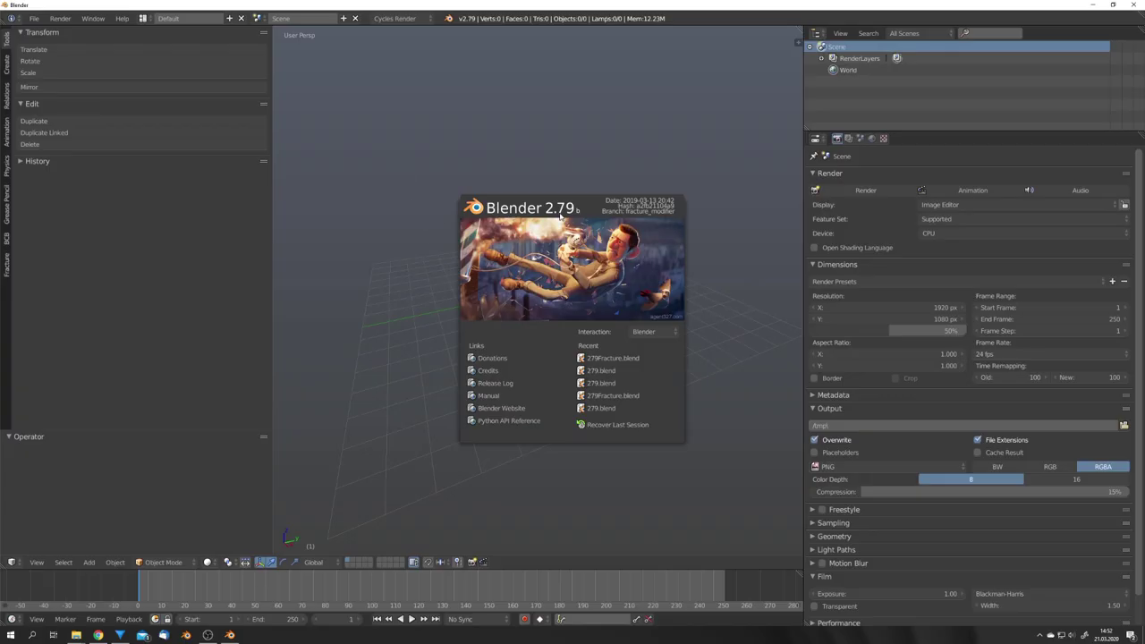
left_click(465, 265)
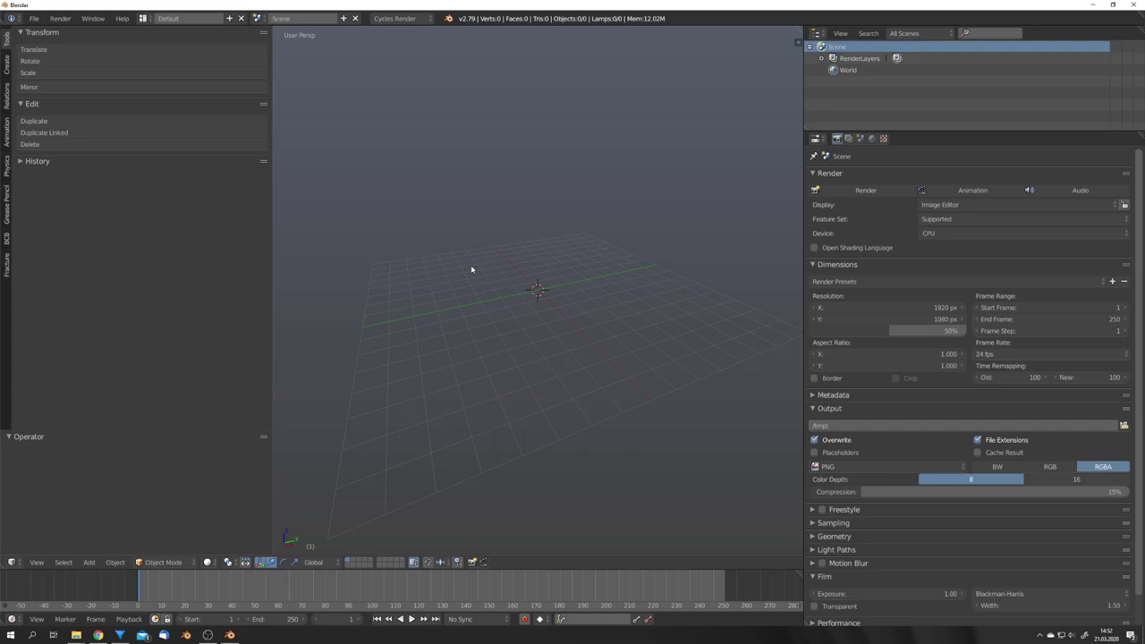
Step: Append the Aset_concrete_damaged_M_slumj_LOD0, Cube and Sphere objects from the saved untitled.blend file on the Desktop
left_click(34, 18)
mouse_move(73, 55)
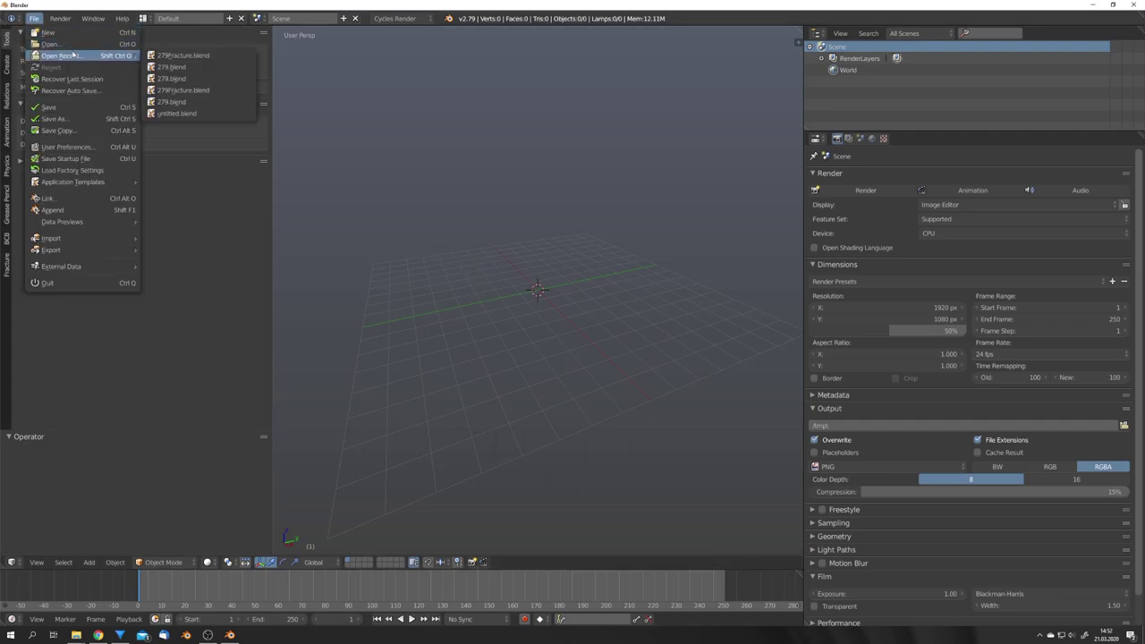
left_click(80, 211)
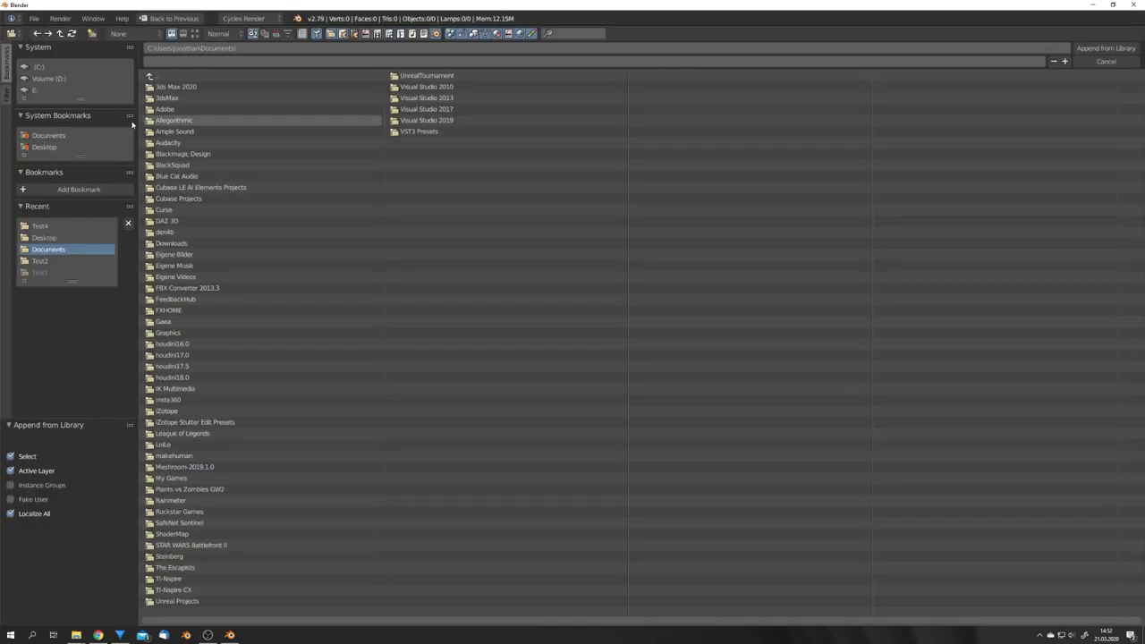
left_click(51, 149)
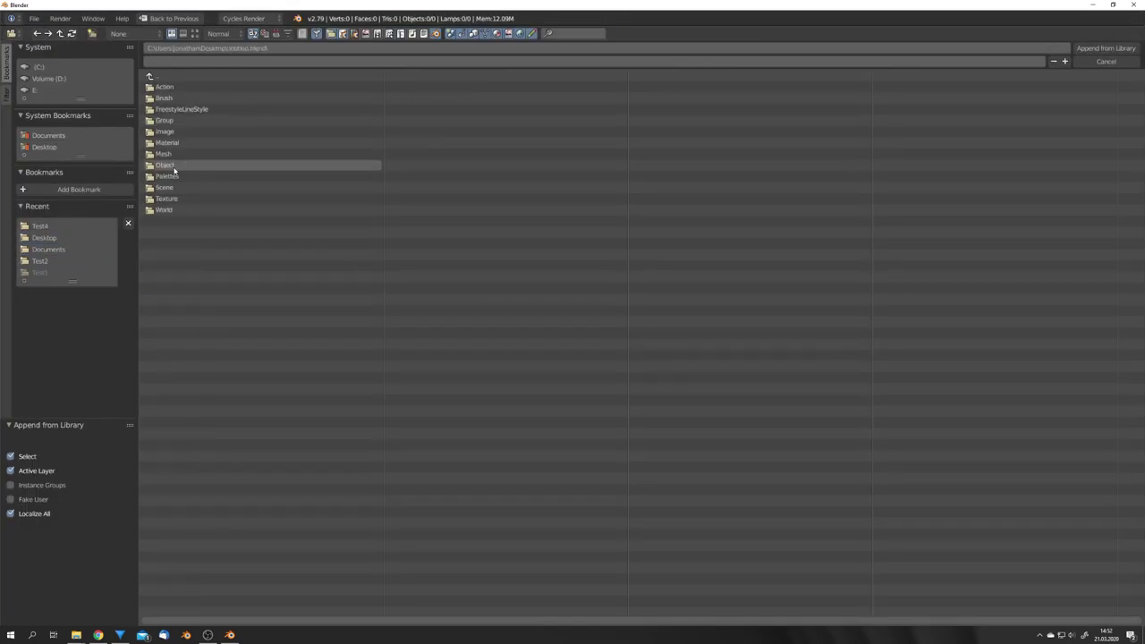
left_click(174, 169)
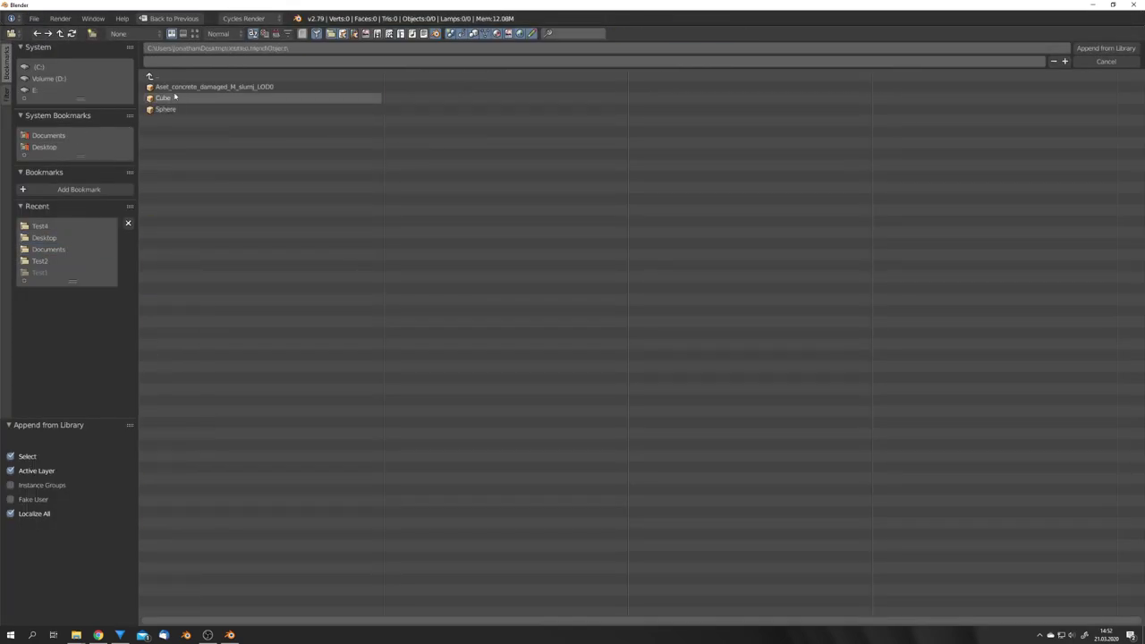
left_click_drag(189, 137, 182, 90)
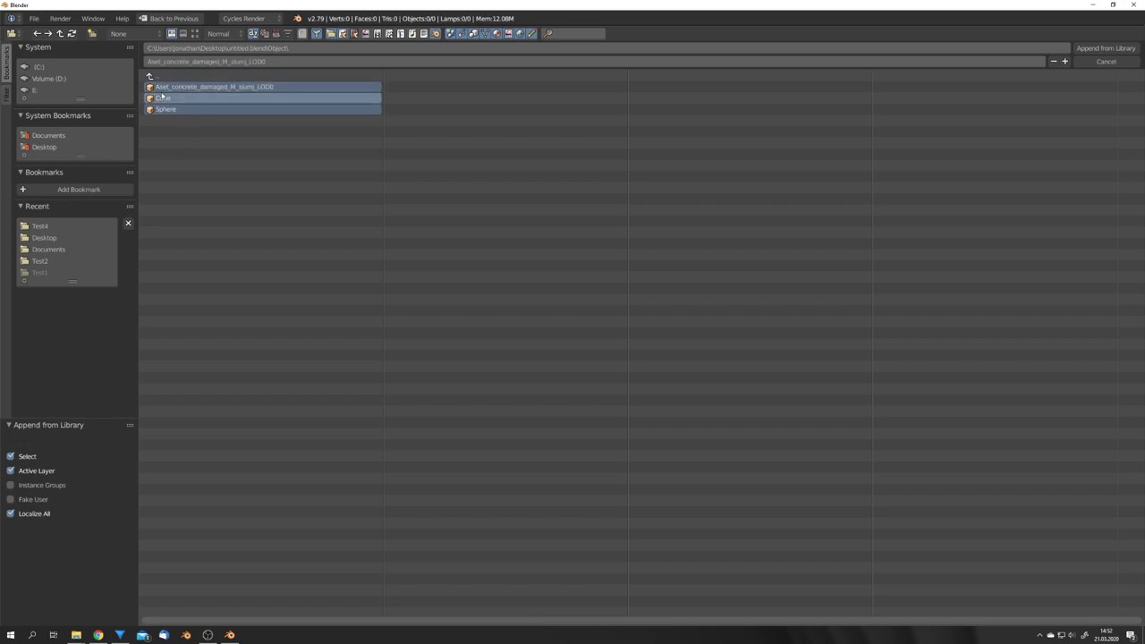
left_click(1117, 49)
Step: Deselect everything, play the imported animation from the start to check the sphere's motion, and return to the first frame
scroll(569, 322, "up", 4)
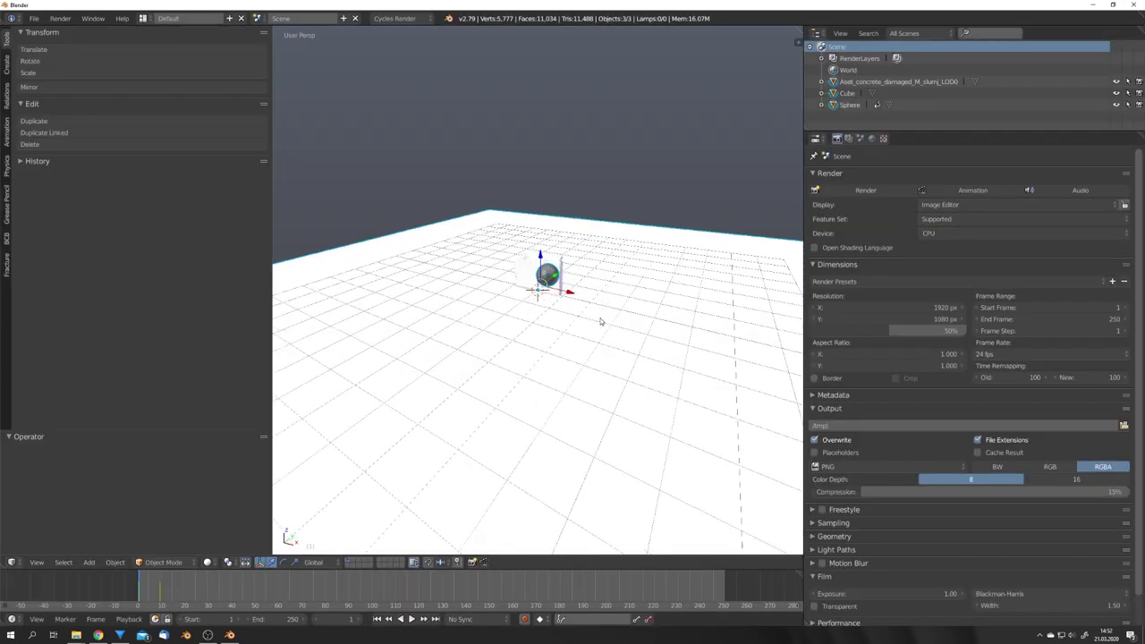
key("a")
mouse_move(570, 323)
middle_mouse_down()
mouse_move(581, 320)
mouse_move(549, 316)
mouse_move(582, 326)
mouse_move(558, 325)
middle_mouse_up()
key("a")
key("shift+Left")
key("a")
scroll(558, 325, "up", 4)
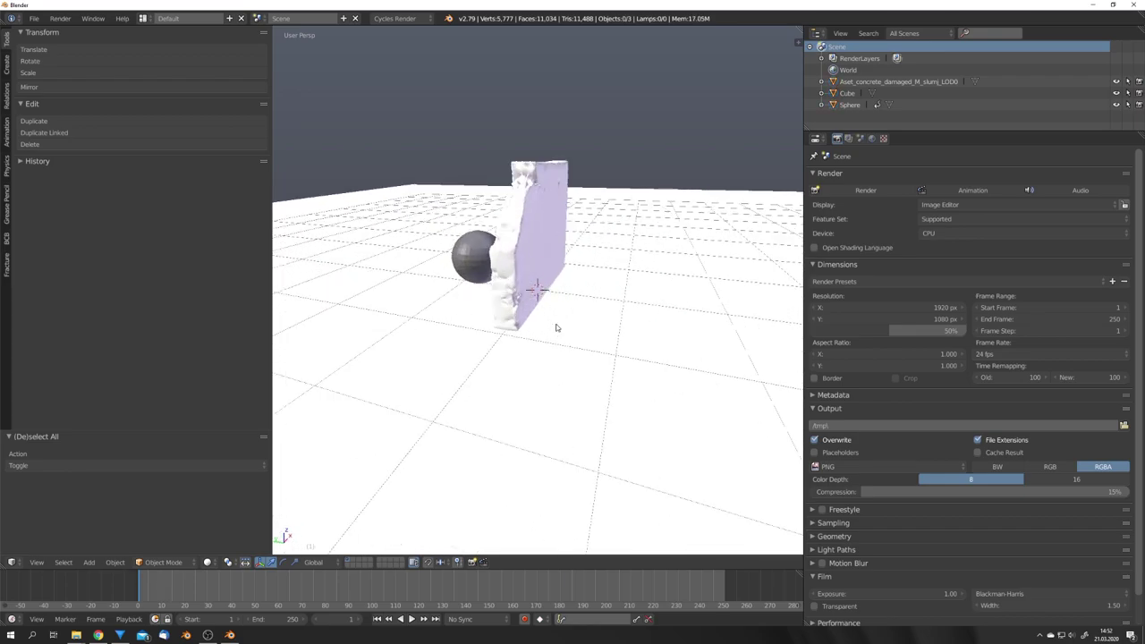
key("alt+a")
key("alt+a")
middle_click_drag(568, 299, 406, 214)
key("shift+Left")
Step: Give the floor Cube rigid body physics and set its type to Passive
right_click(405, 215)
left_click(966, 139)
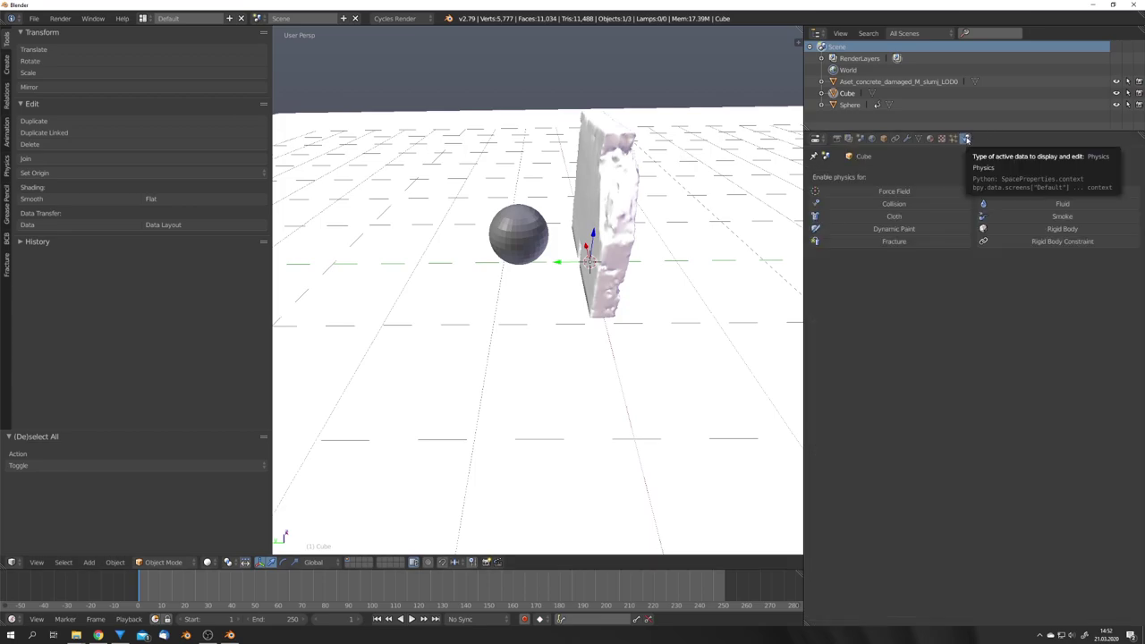
left_click(1065, 230)
left_click(1011, 276)
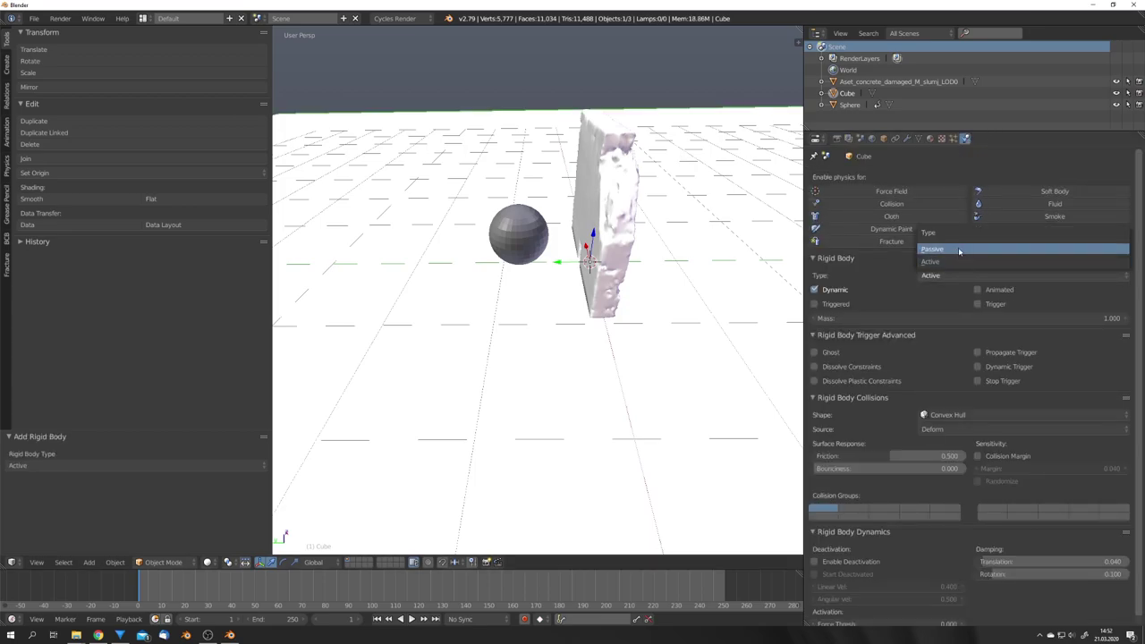
left_click(1005, 249)
Step: Increase the friction of the floor's rigid body surface response
middle_click_drag(635, 270, 629, 266)
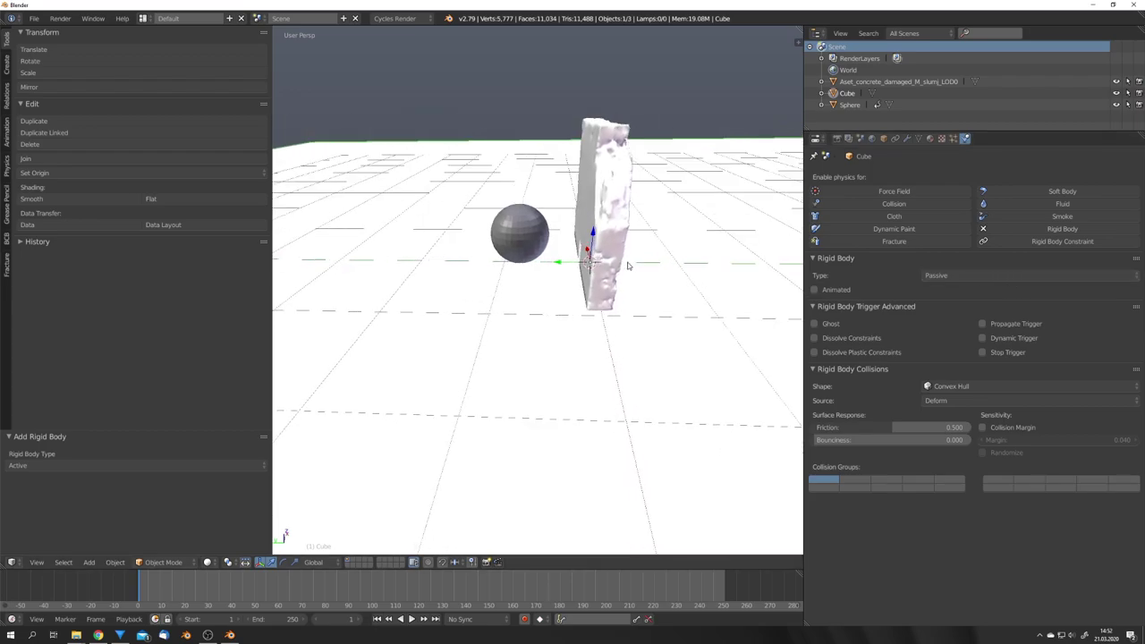
scroll(631, 272, "down", 6)
middle_click_drag(623, 324, 573, 311)
scroll(602, 307, "up", 5)
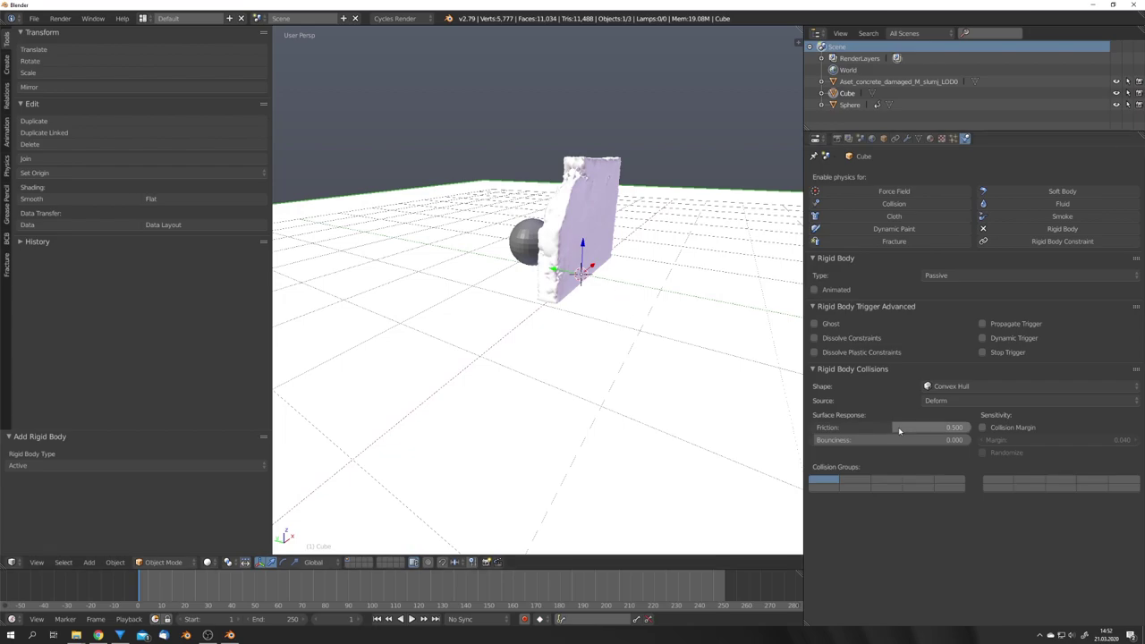
left_click_drag(900, 428, 967, 427)
Step: Give the sphere Active rigid body physics and enable its Animated option
middle_click_drag(617, 309, 546, 278)
right_click(552, 280)
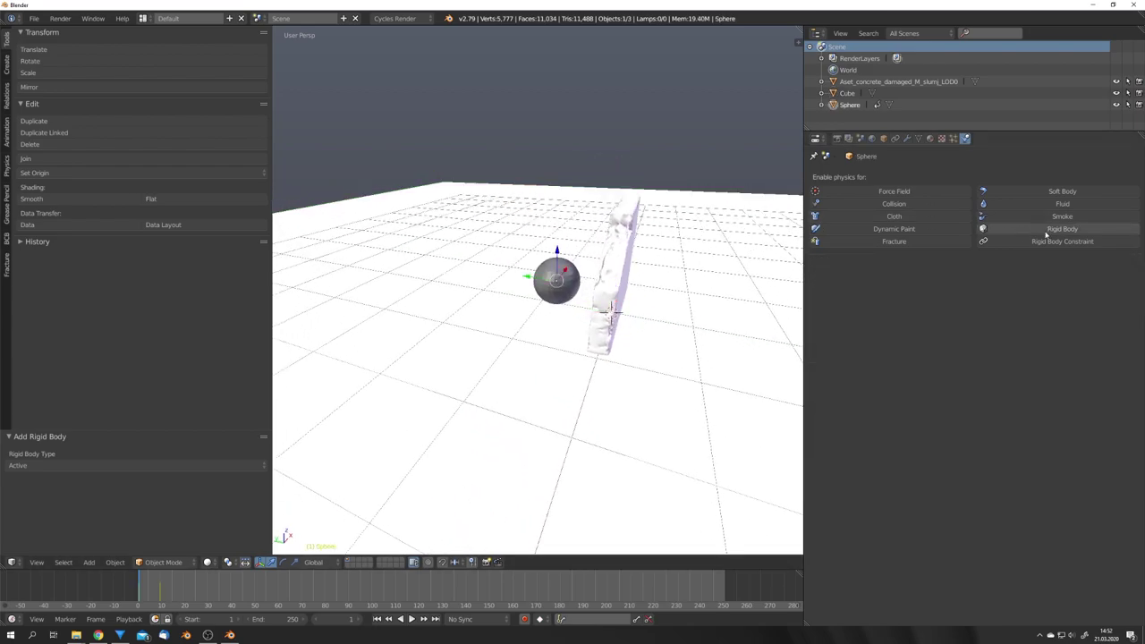
left_click(993, 229)
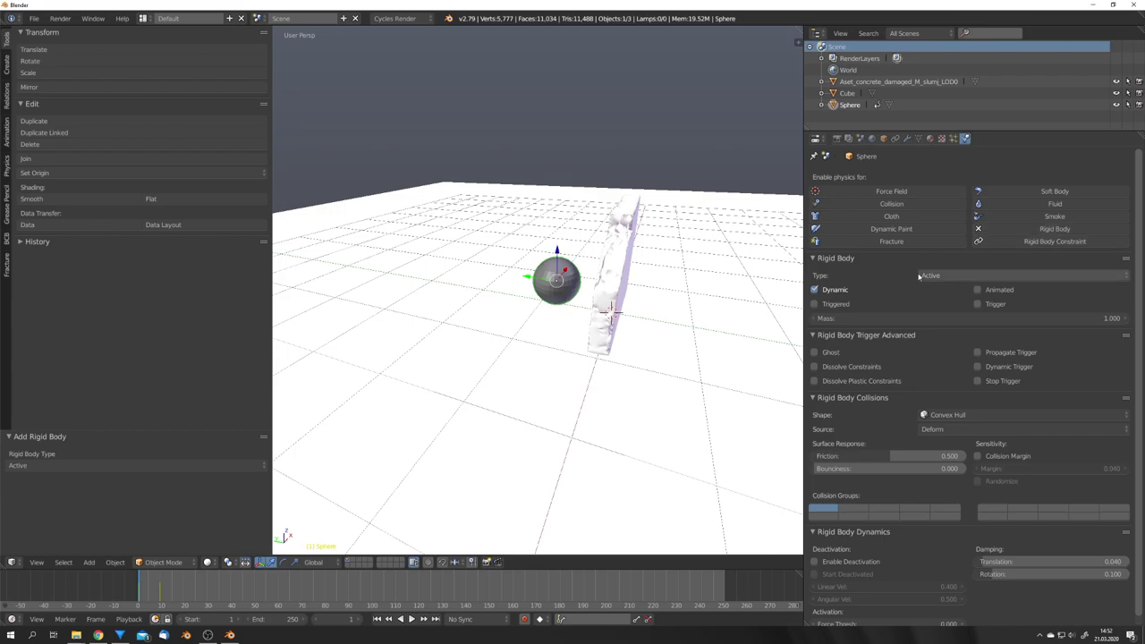
left_click(982, 291)
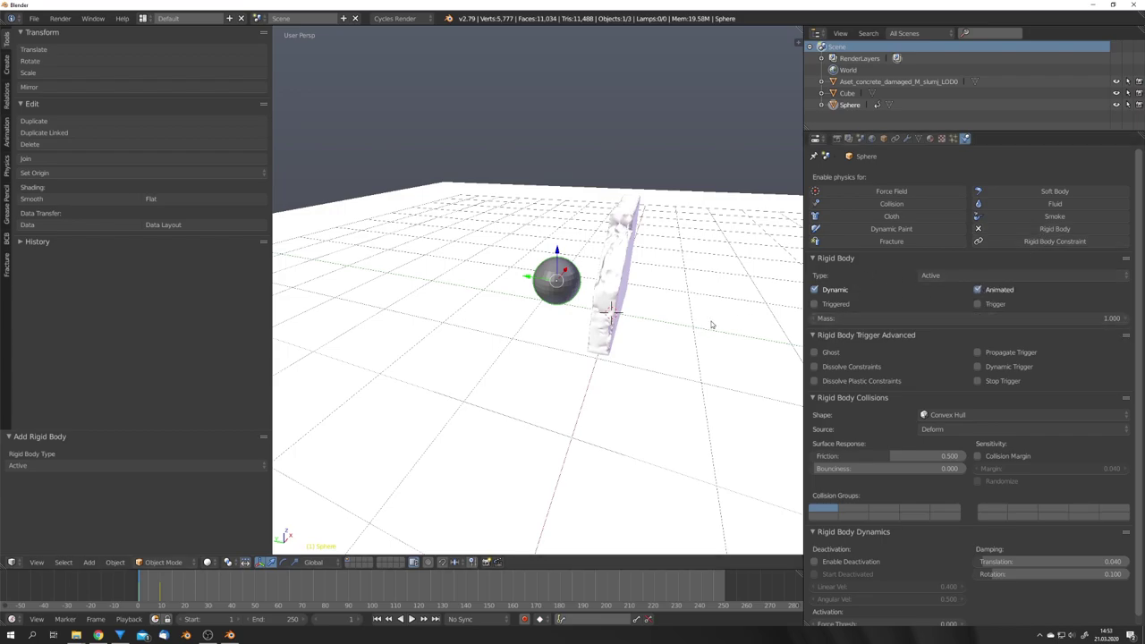
Step: Add Fracture physics to the concrete wall and execute the fracture with 10 shards using Voronoi + Boolean
middle_click_drag(707, 323, 562, 257)
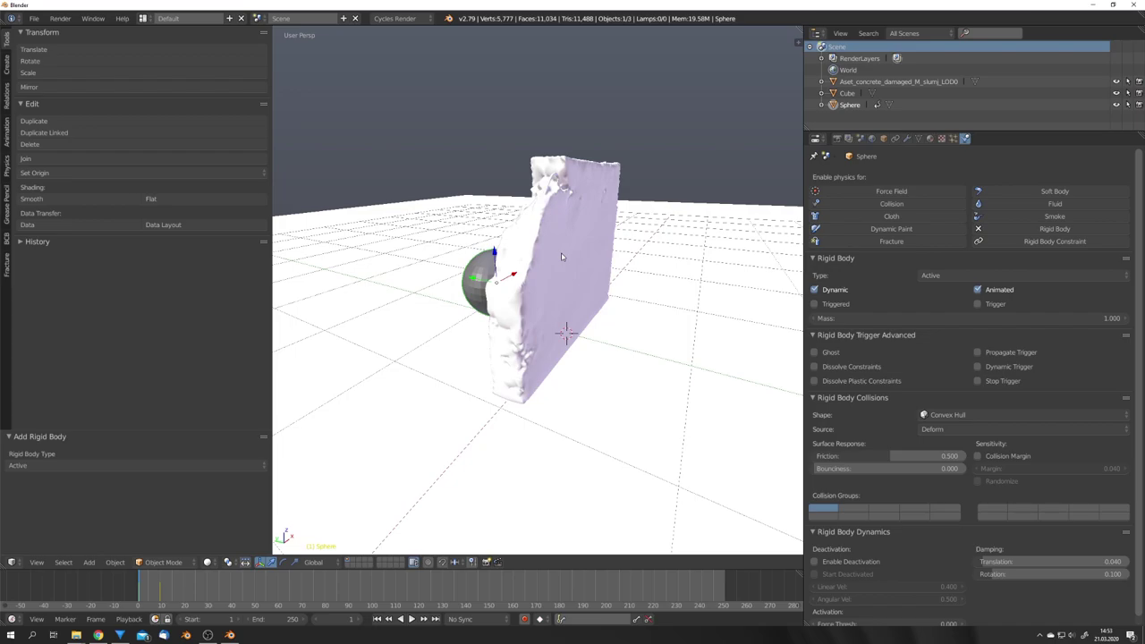
right_click(562, 258)
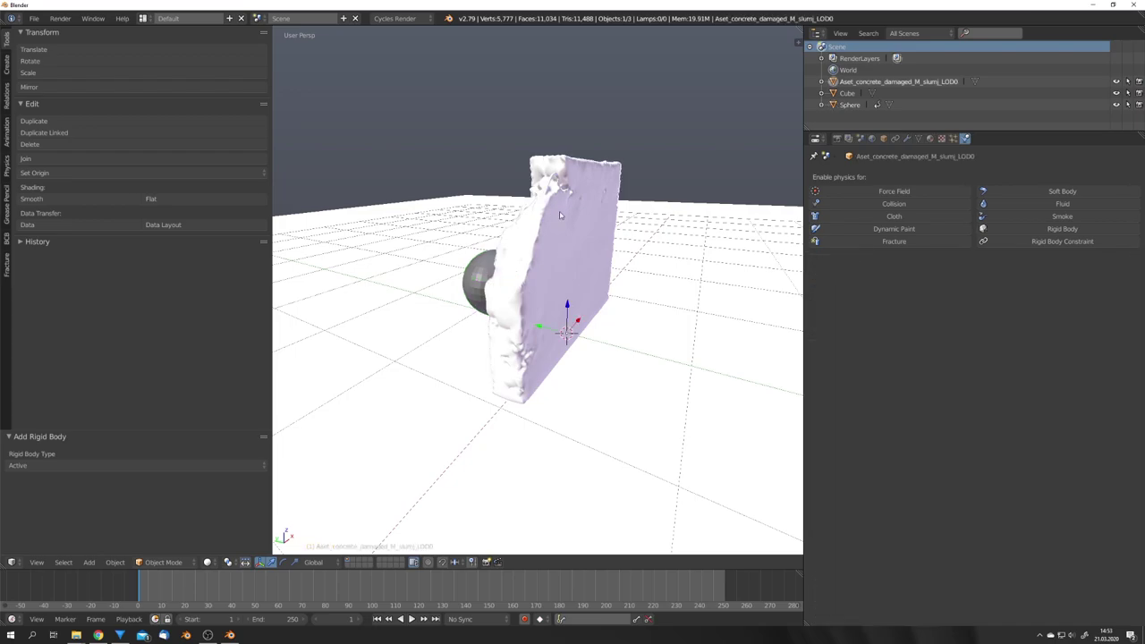
left_click(876, 244)
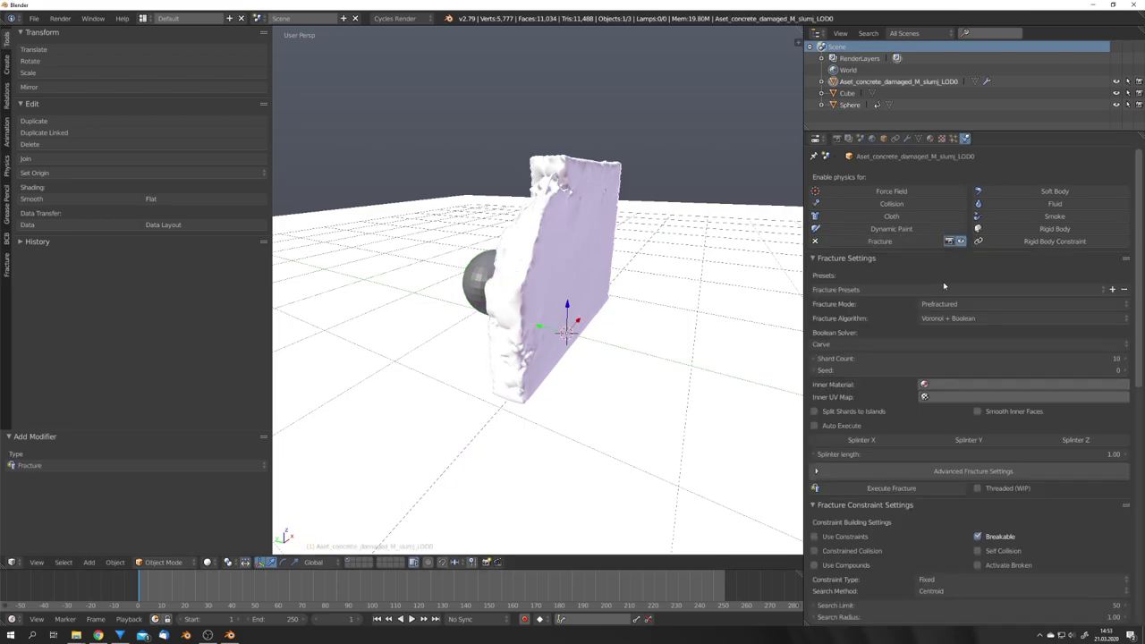
scroll(871, 387, "down", 3)
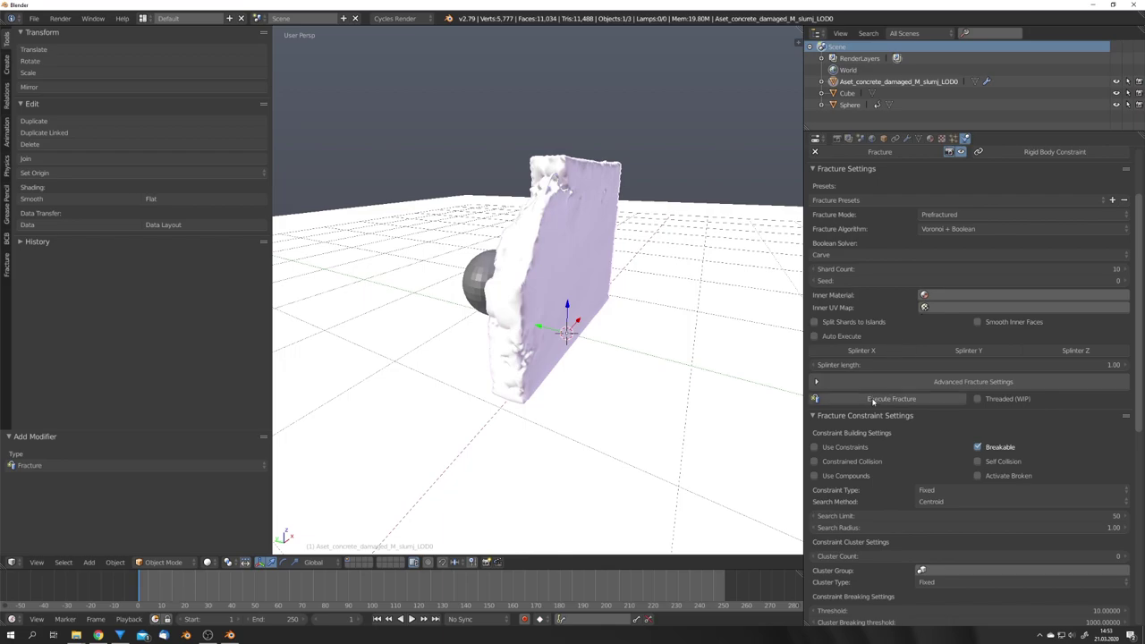
left_click(873, 402)
middle_click_drag(707, 385, 632, 349)
scroll(565, 329, "up", 4)
scroll(535, 315, "down", 5)
middle_click_drag(586, 293, 594, 295)
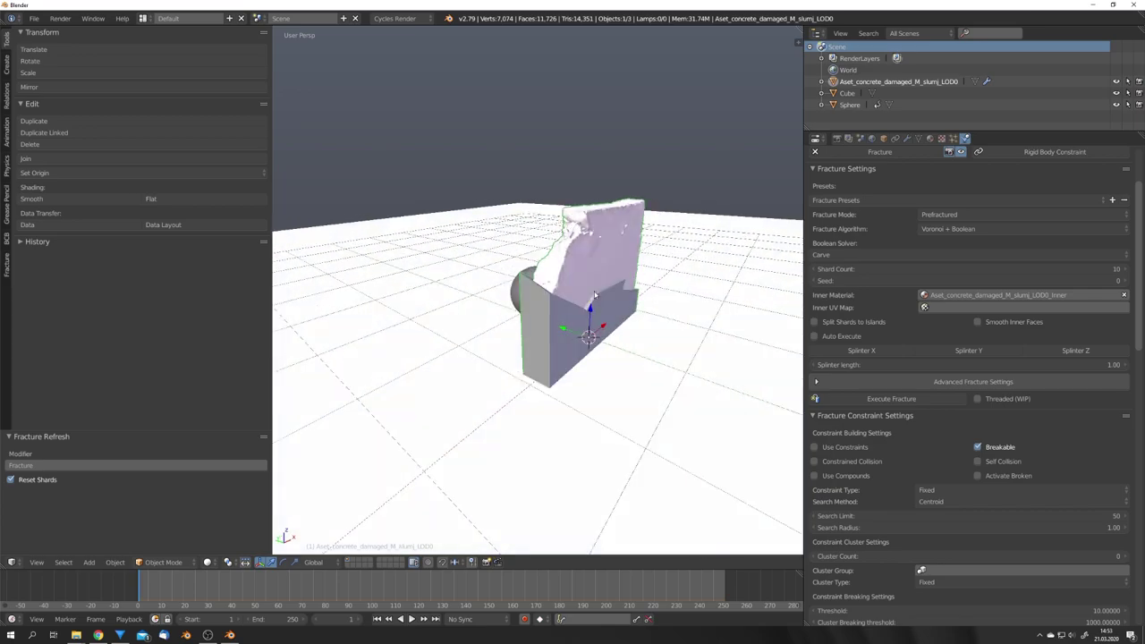
Step: Play the 10-shard simulation several times from the start to check how the wall breaks, and return to the first frame
key("alt+a")
middle_click_drag(595, 294, 582, 343)
scroll(653, 340, "down", 4)
key("Escape")
key("alt+a")
scroll(650, 344, "down", 2)
key("alt+a")
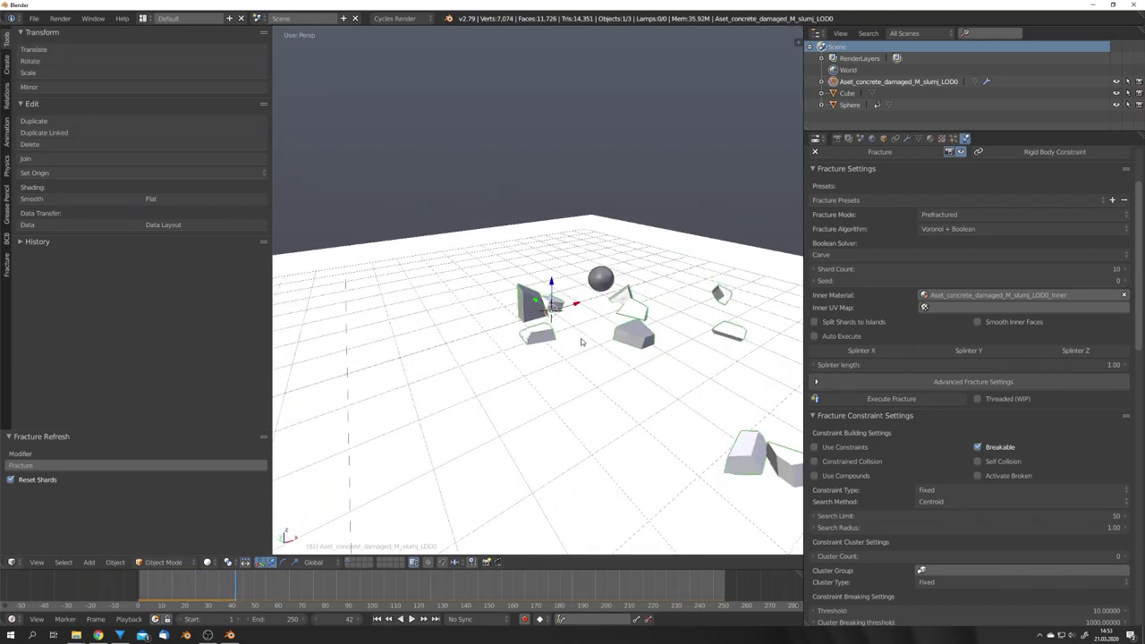
key("shift+Left")
key("alt+a")
key("alt+a")
key("shift+Left")
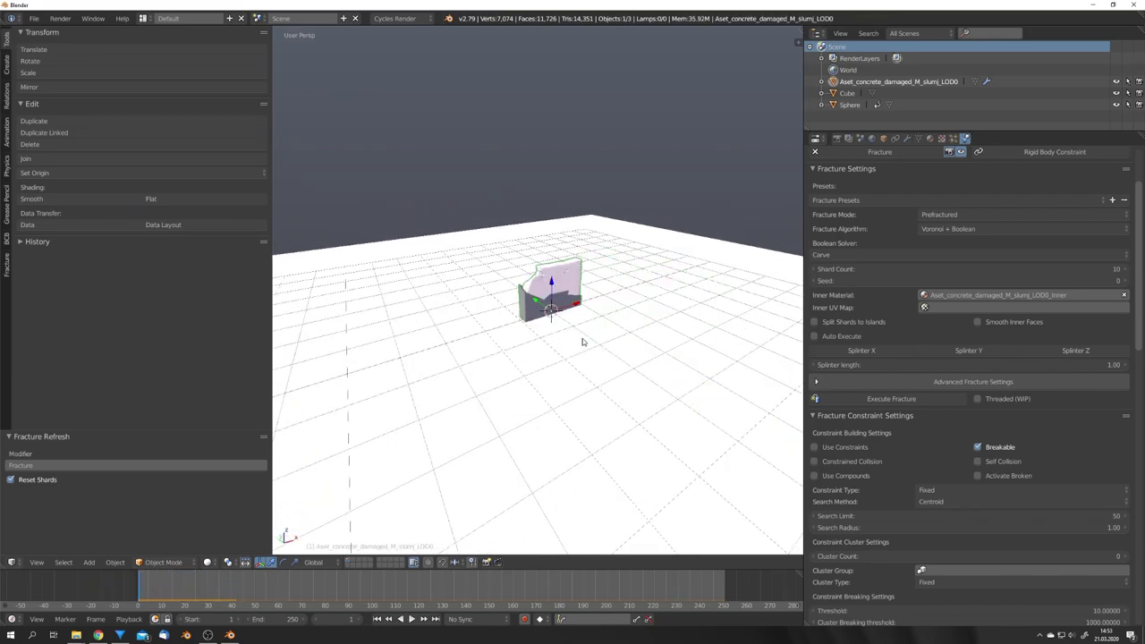
key("alt+a")
scroll(582, 340, "up", 3)
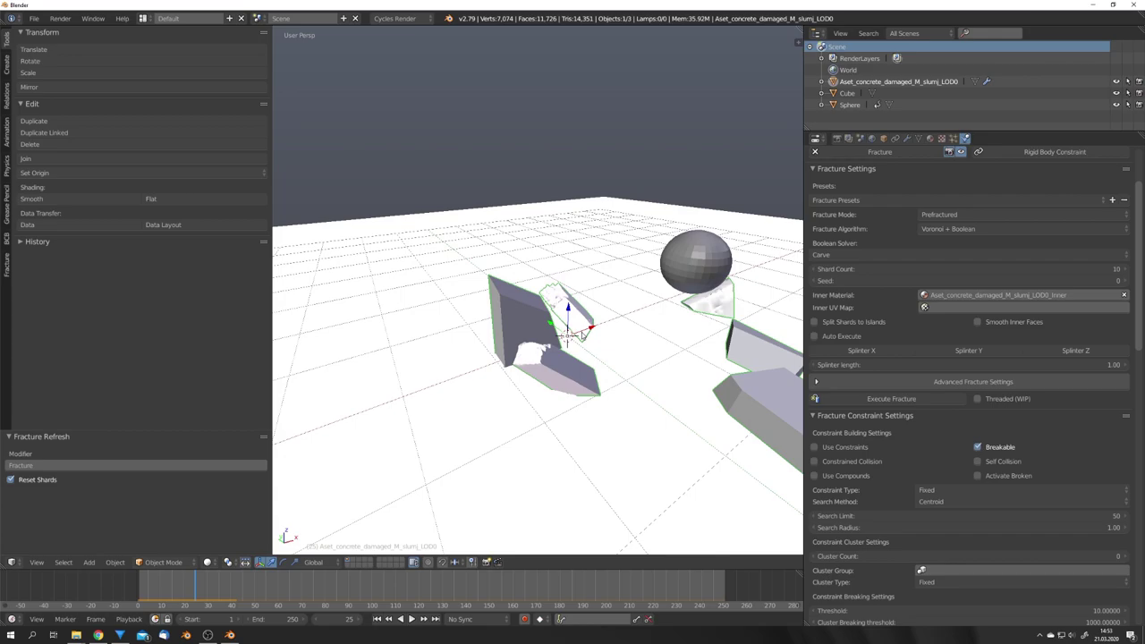
key("shift+Left")
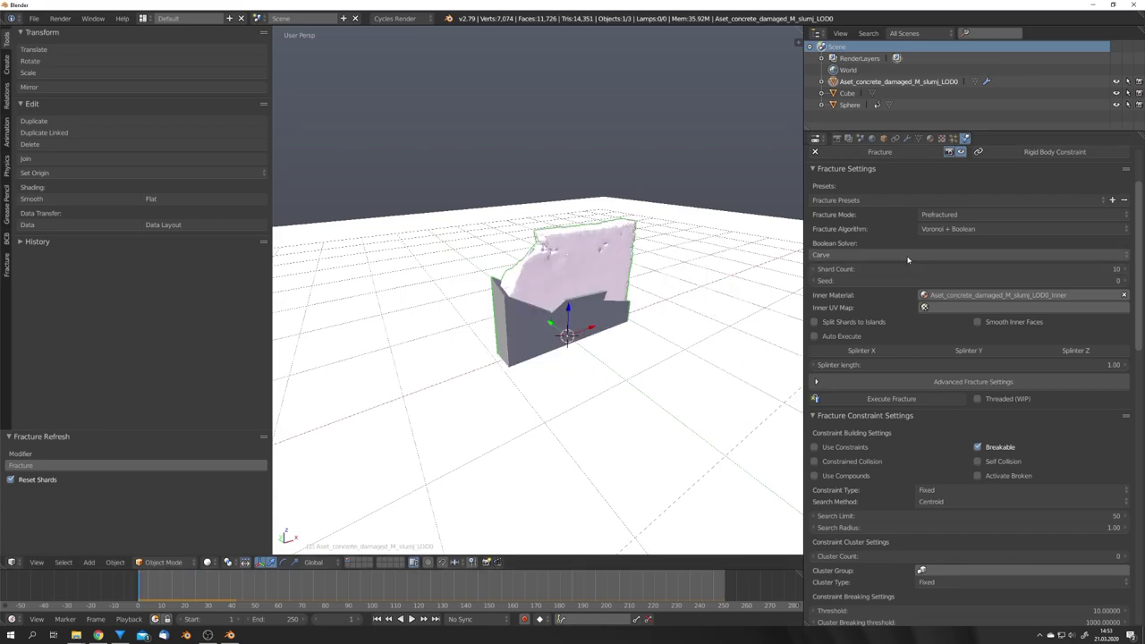
Step: Set the wall's shard count to 500, execute the fracture again and inspect the wall's lower edge
left_click(899, 265)
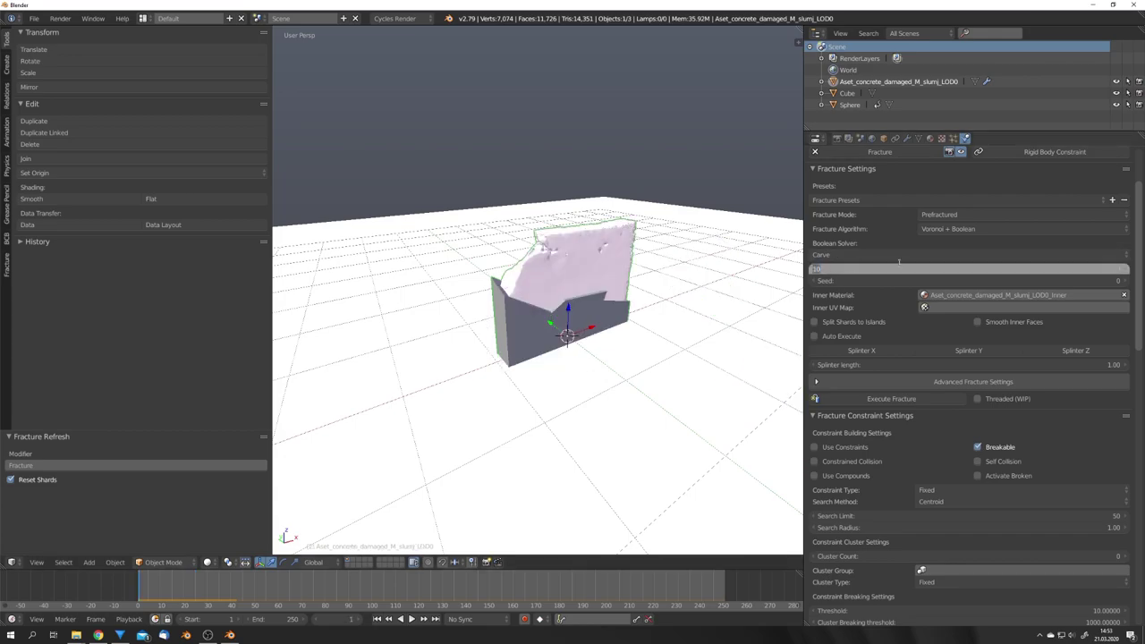
type("500")
key("Return")
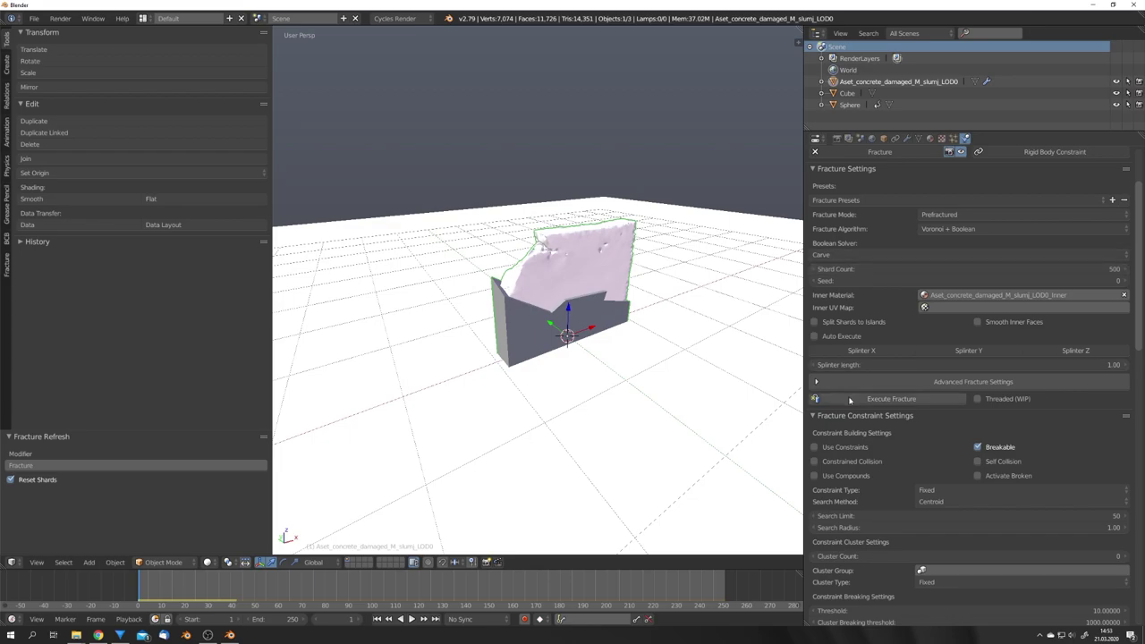
left_click(850, 400)
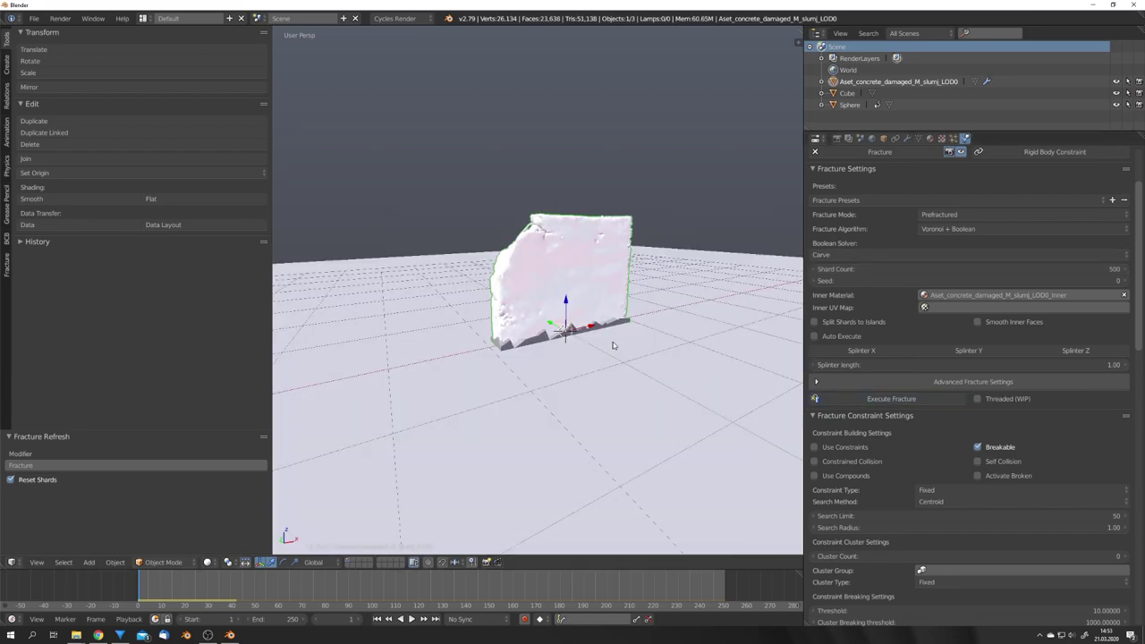
scroll(614, 347, "up", 4)
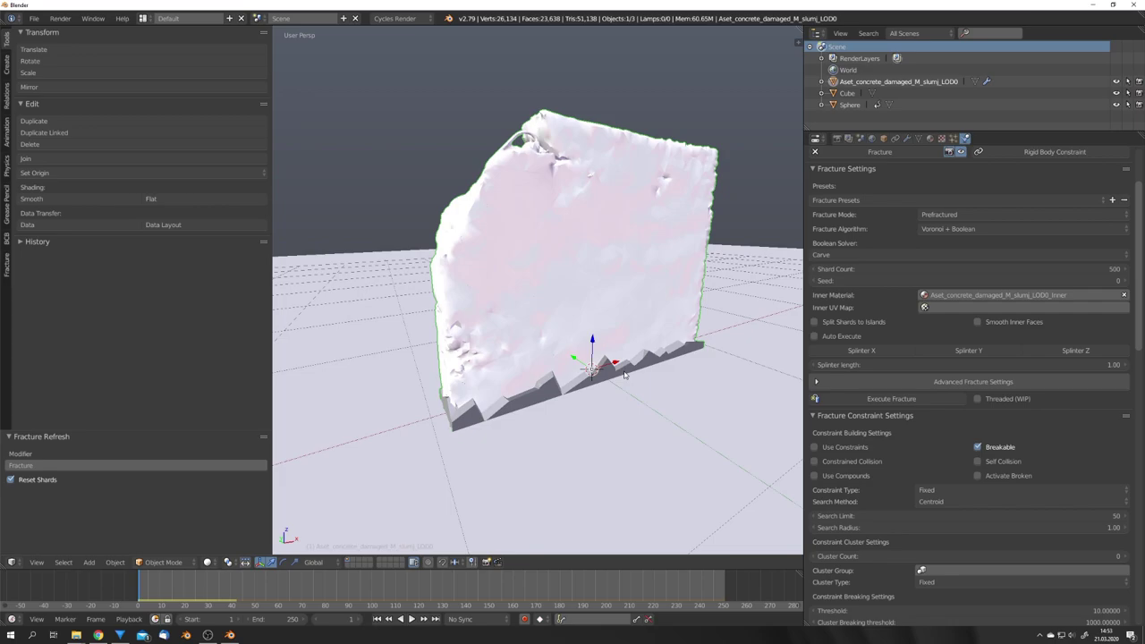
middle_click_drag(618, 435, 614, 368, "shift")
scroll(592, 370, "up", 7)
scroll(527, 393, "down", 10)
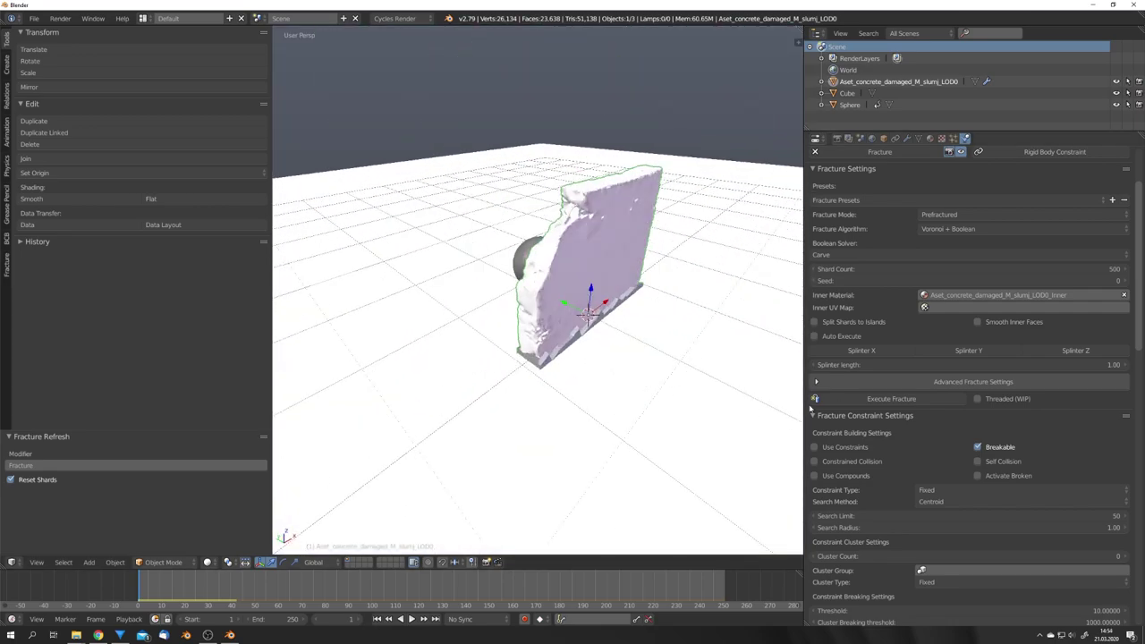
Step: Play the 500-shard simulation and view the sphere's impact on the wall from several angles
scroll(615, 353, "down", 5)
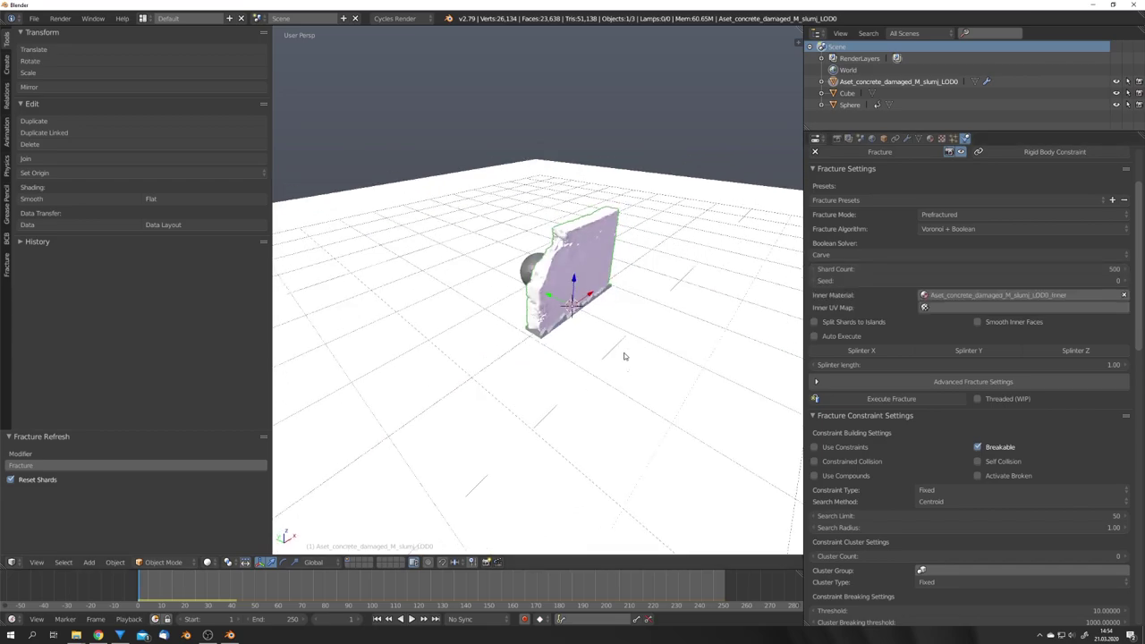
key("alt+a")
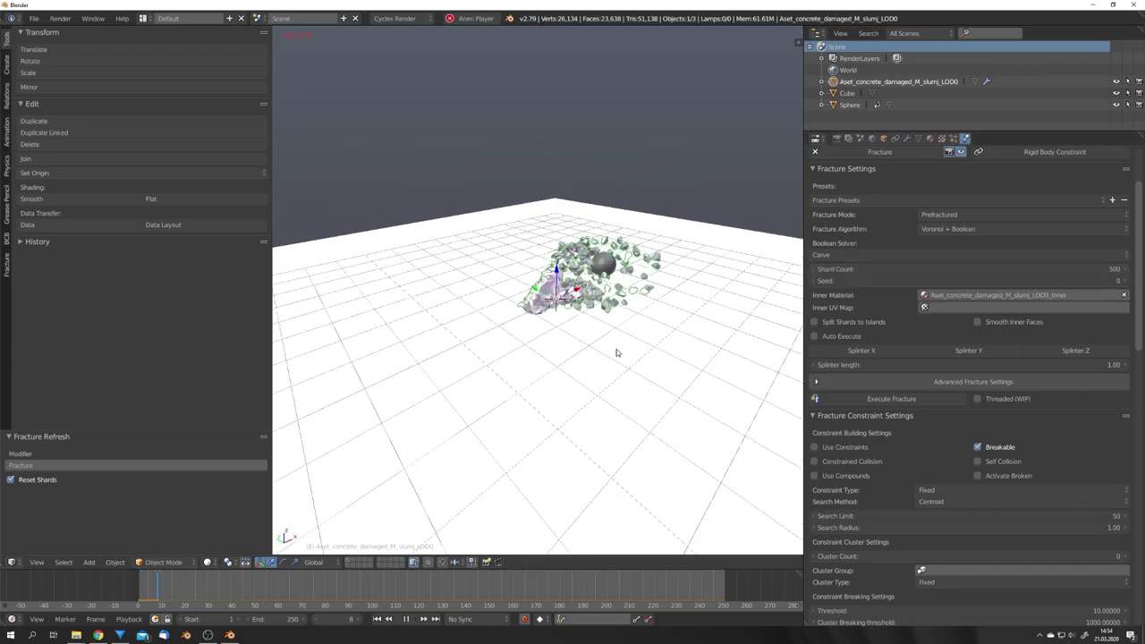
middle_click_drag(618, 352, 705, 357)
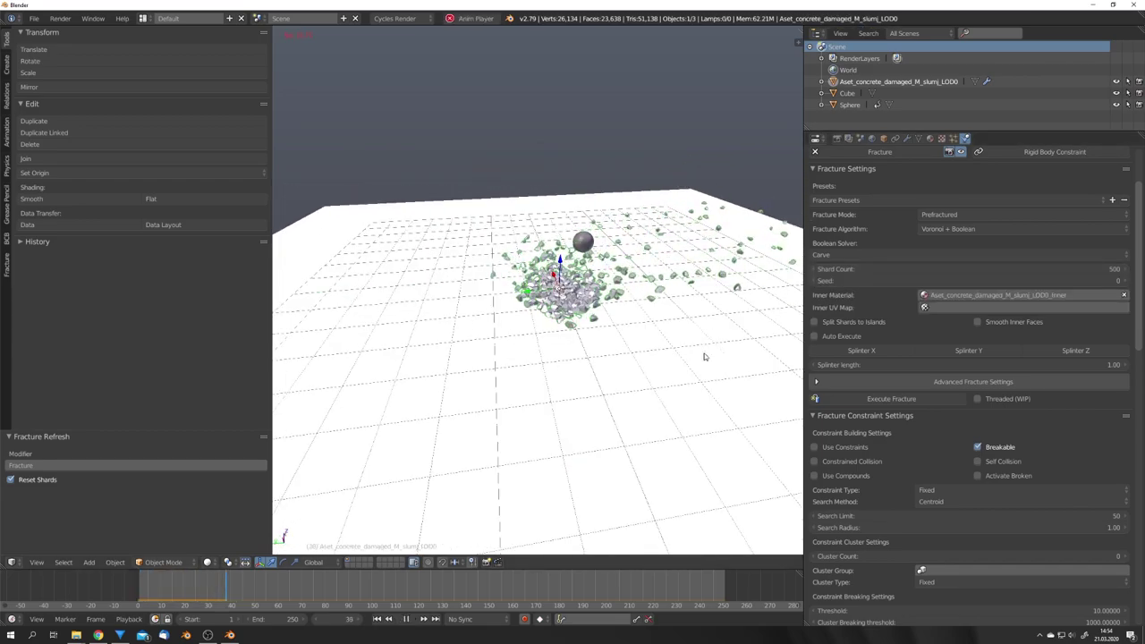
key("Escape")
scroll(705, 357, "up", 7)
middle_click_drag(626, 351, 562, 334)
key("alt+a")
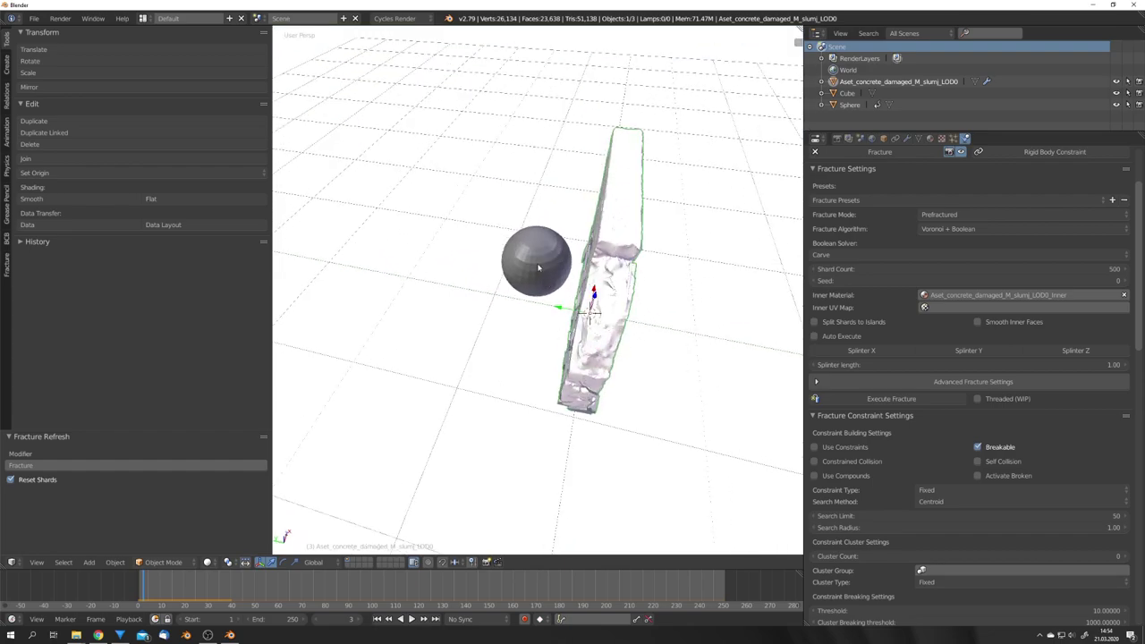
Step: Examine the wall's cracks before impact, step back to frame 1 and open the Fracture tools
middle_click_drag(539, 267, 577, 305)
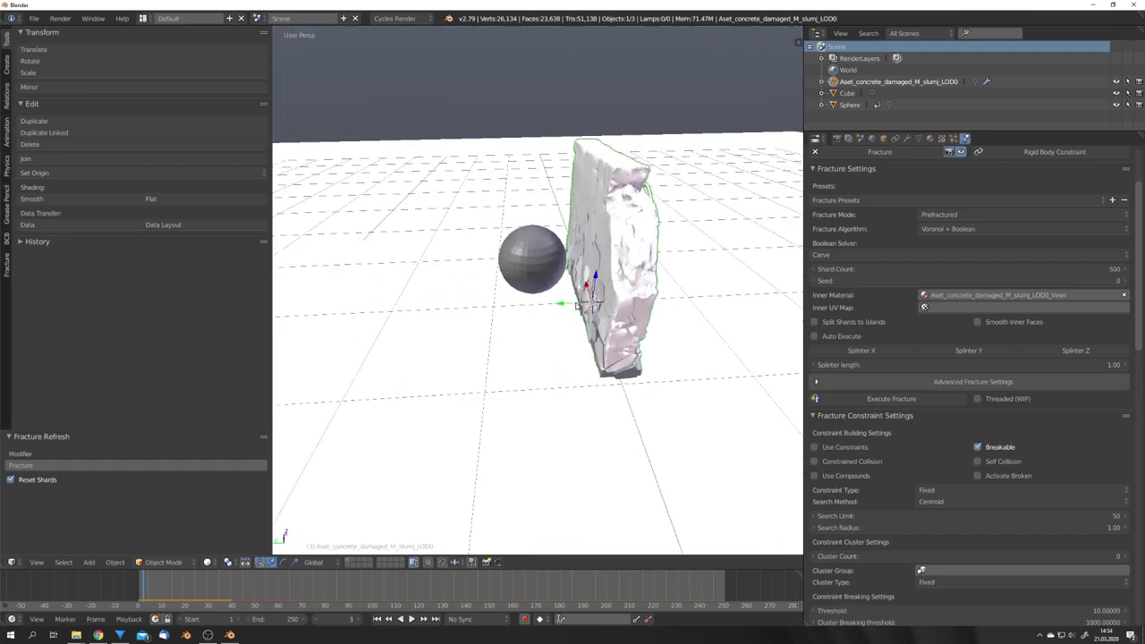
key("Left")
key("Left")
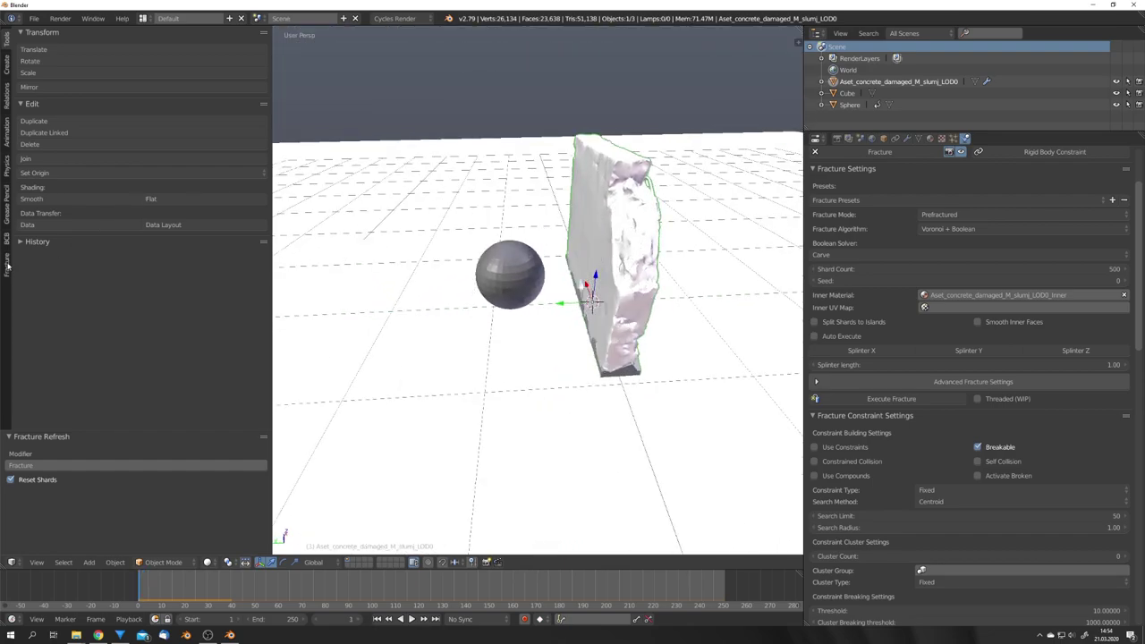
left_click(7, 266)
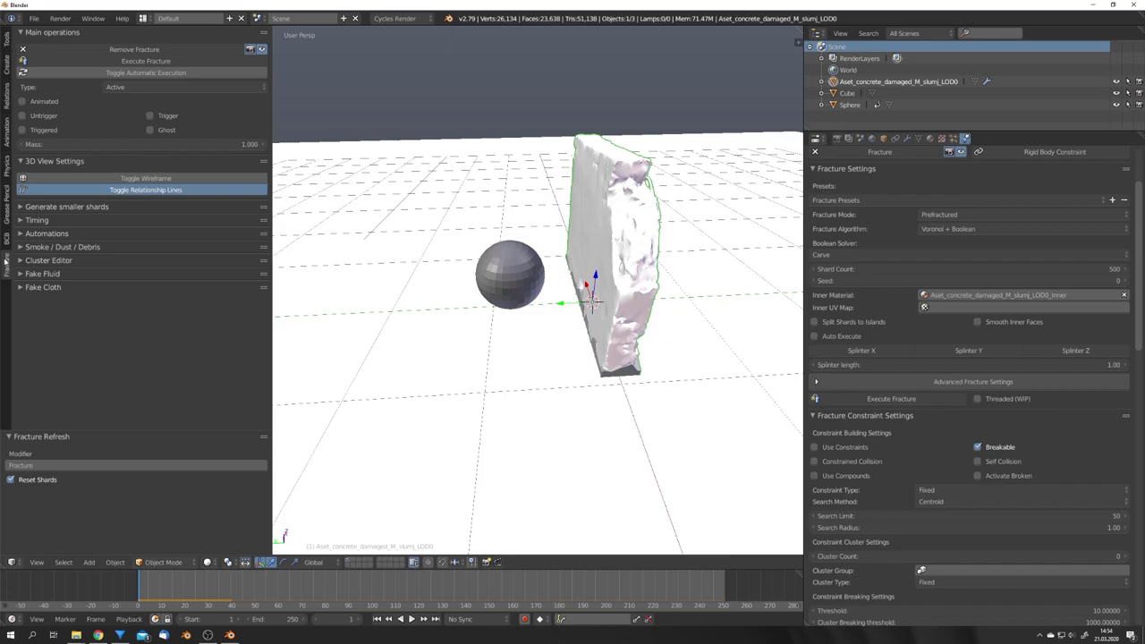
Step: Enable Animated and Triggered on the concrete wall's rigid body and play the simulation to test it
left_click(32, 104)
middle_click_drag(541, 269, 626, 329)
middle_click_drag(483, 324, 611, 292)
middle_click_drag(452, 302, 567, 305)
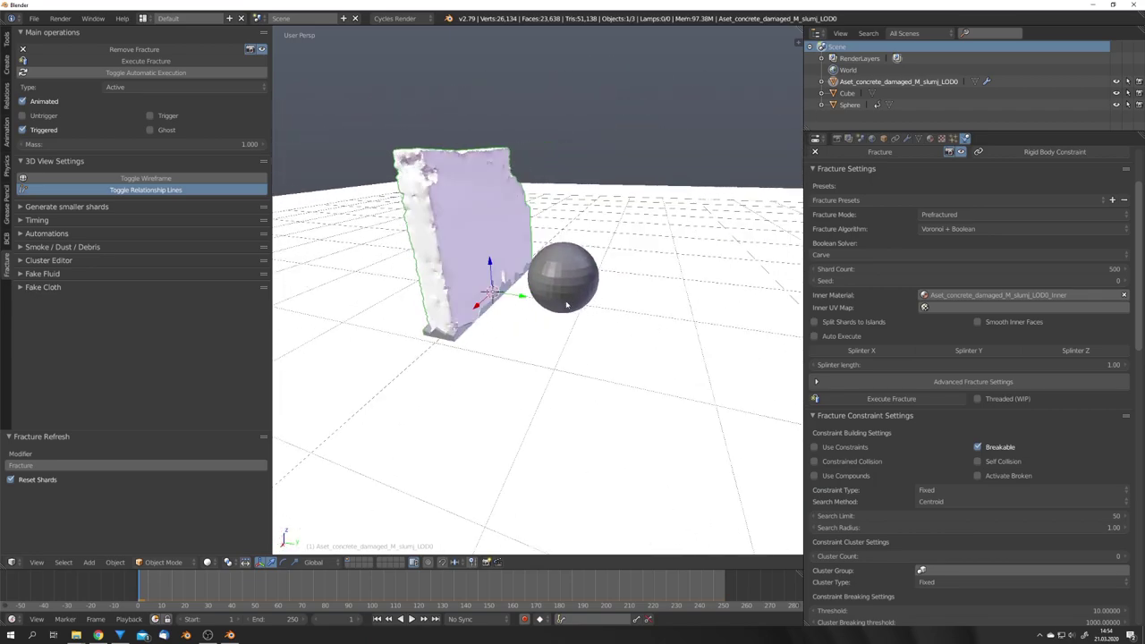
key("alt+a")
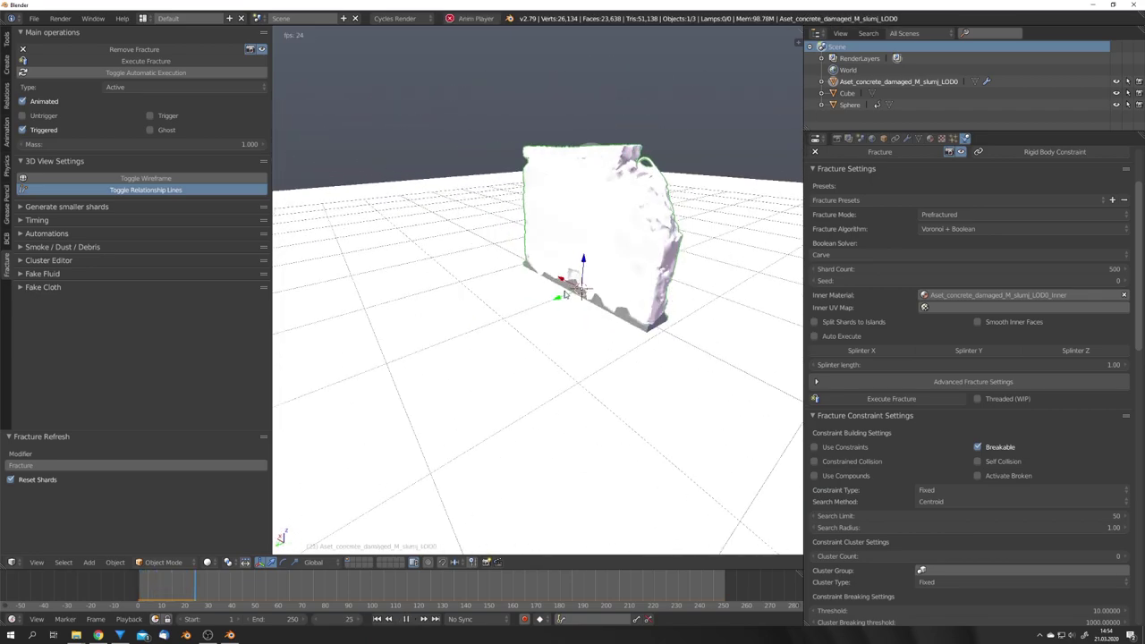
key("Escape")
key("alt+a")
key("alt+a")
middle_click_drag(565, 293, 354, 288)
middle_click_drag(570, 241, 574, 249)
key("shift+Left")
Step: Enable Trigger on the sphere's rigid body and play the simulation to check its impact on the wall
right_click(521, 271)
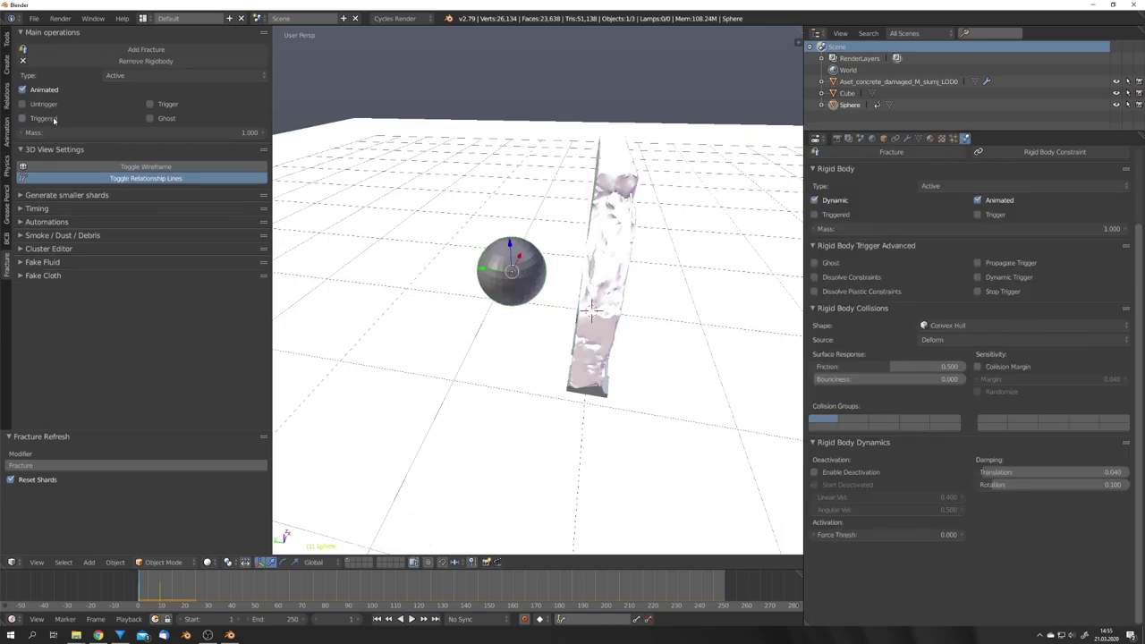
left_click(150, 103)
scroll(442, 285, "down", 4)
key("alt+a")
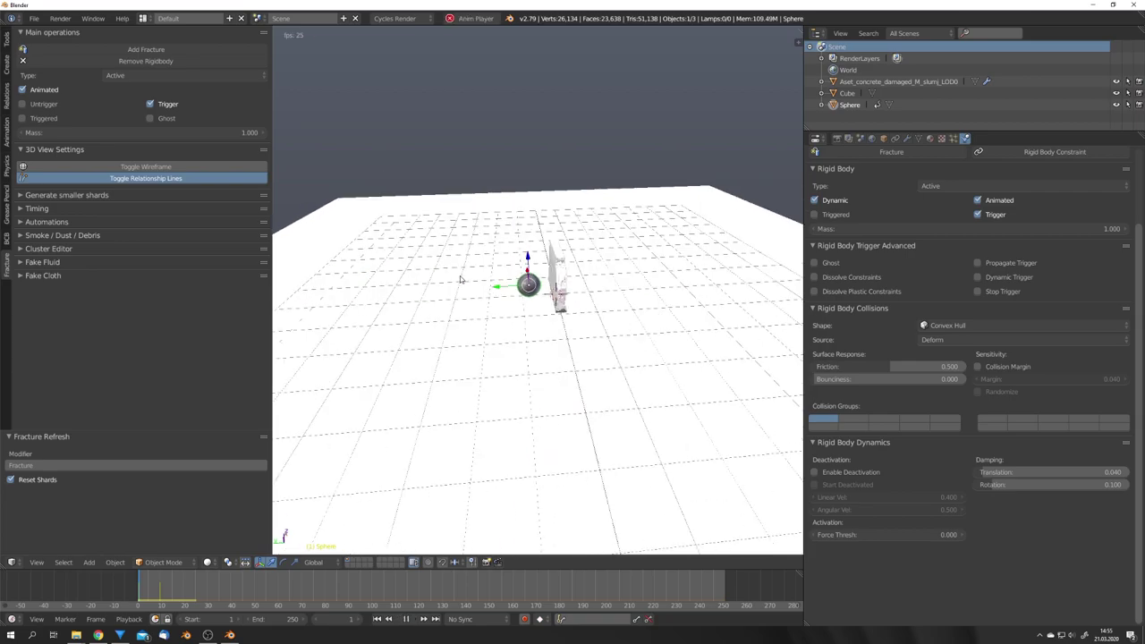
scroll(443, 285, "up", 5)
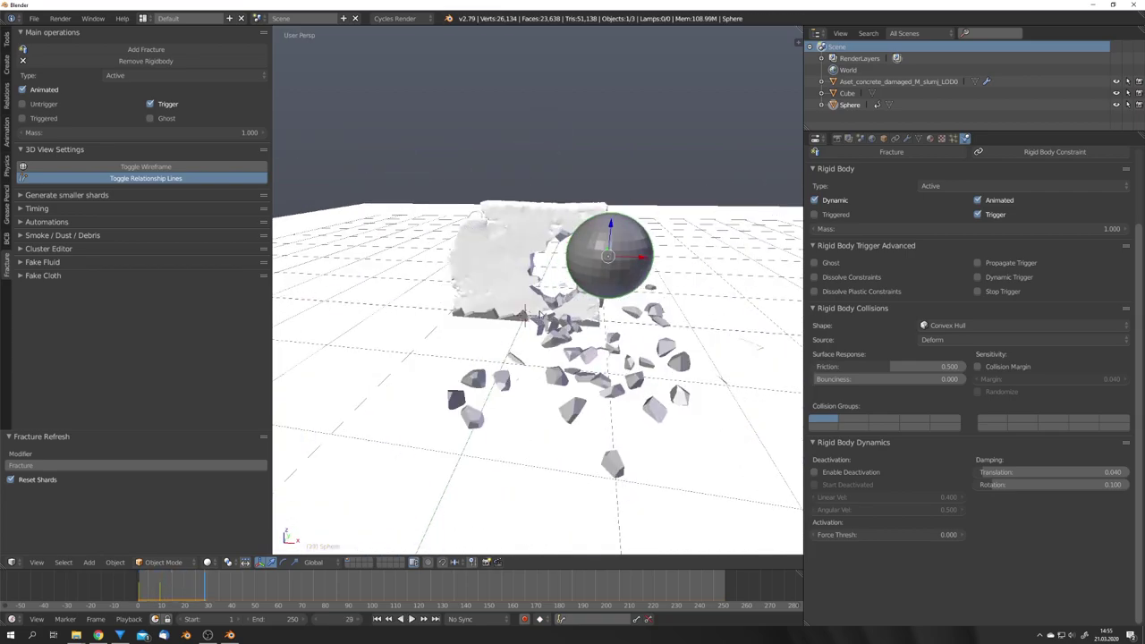
key("Escape")
key("alt+a")
key("alt+a")
Step: Replay the sphere's impact from the first frame, examine the broken shards up close and return to frame 1
middle_click_drag(613, 315, 539, 322)
scroll(535, 314, "up", 5)
key("shift+Left")
key("alt+a")
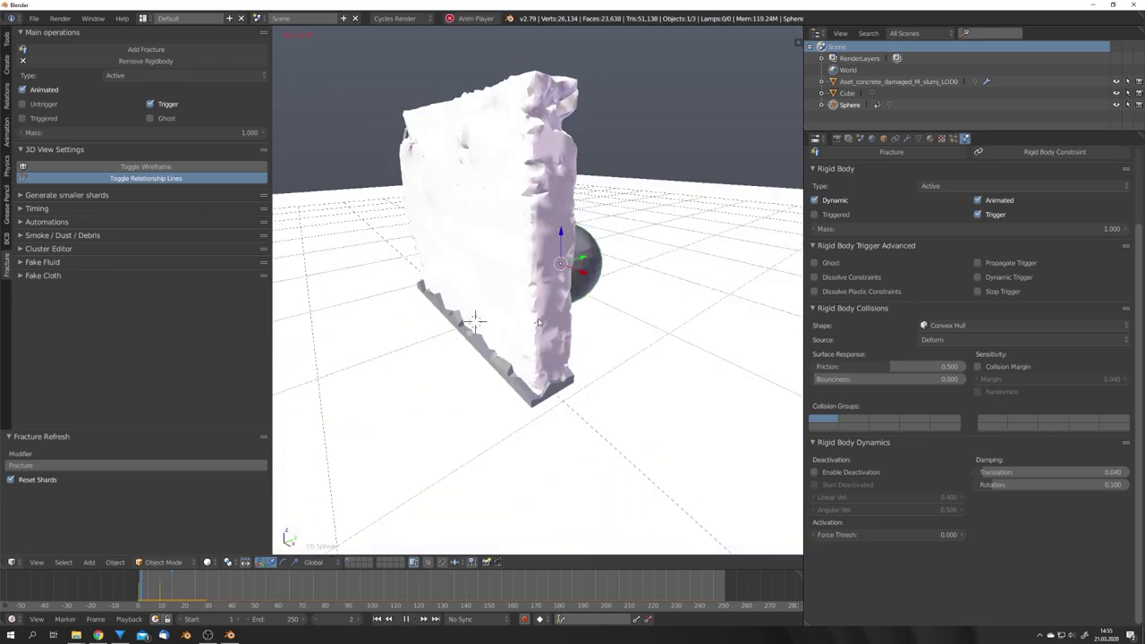
key("alt+a")
middle_click_drag(394, 318, 547, 321)
scroll(547, 321, "down", 4)
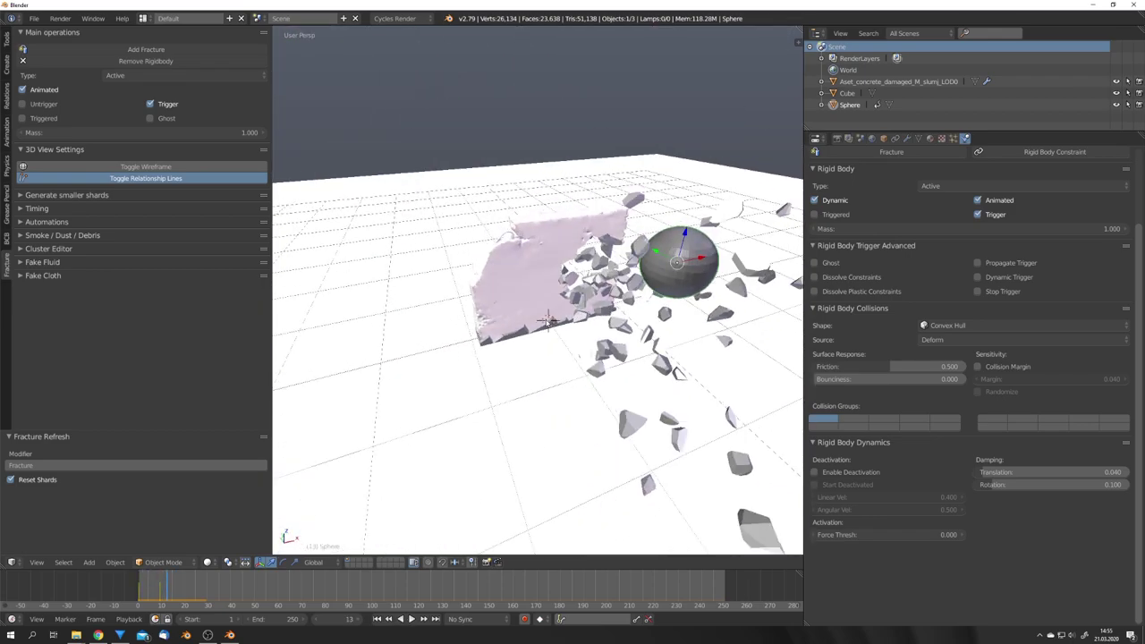
scroll(634, 295, "up", 4)
middle_click_drag(634, 296, 612, 275)
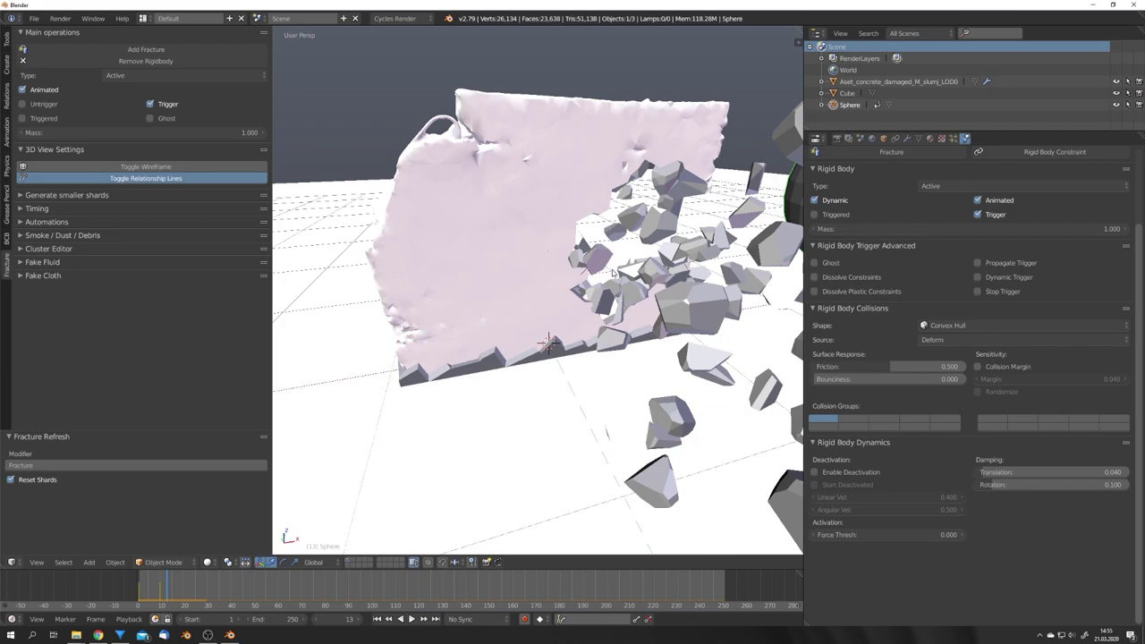
key("shift+Left")
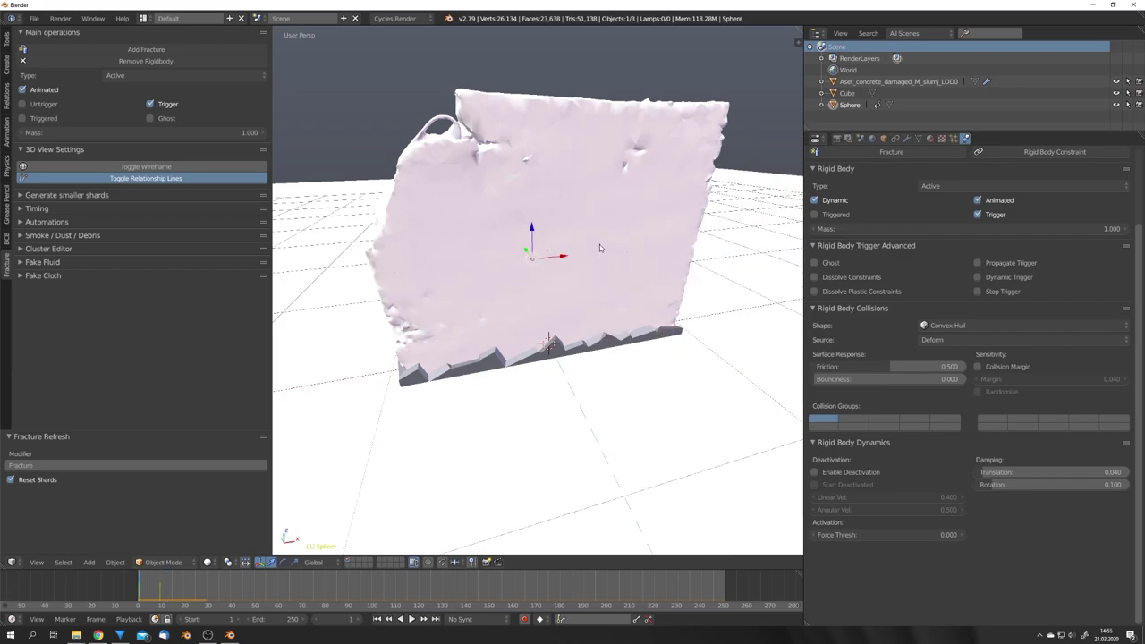
Step: Enable Use Constraints, Constrained Collision and Self Collision in the wall's fracture constraint settings
right_click(563, 177)
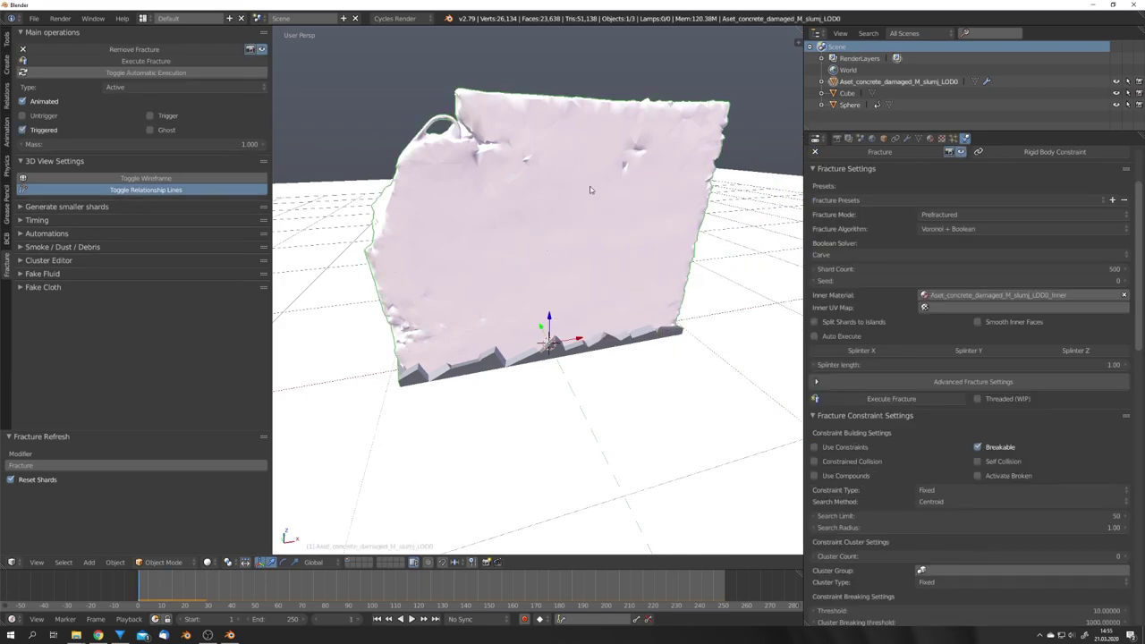
scroll(899, 375, "down", 4)
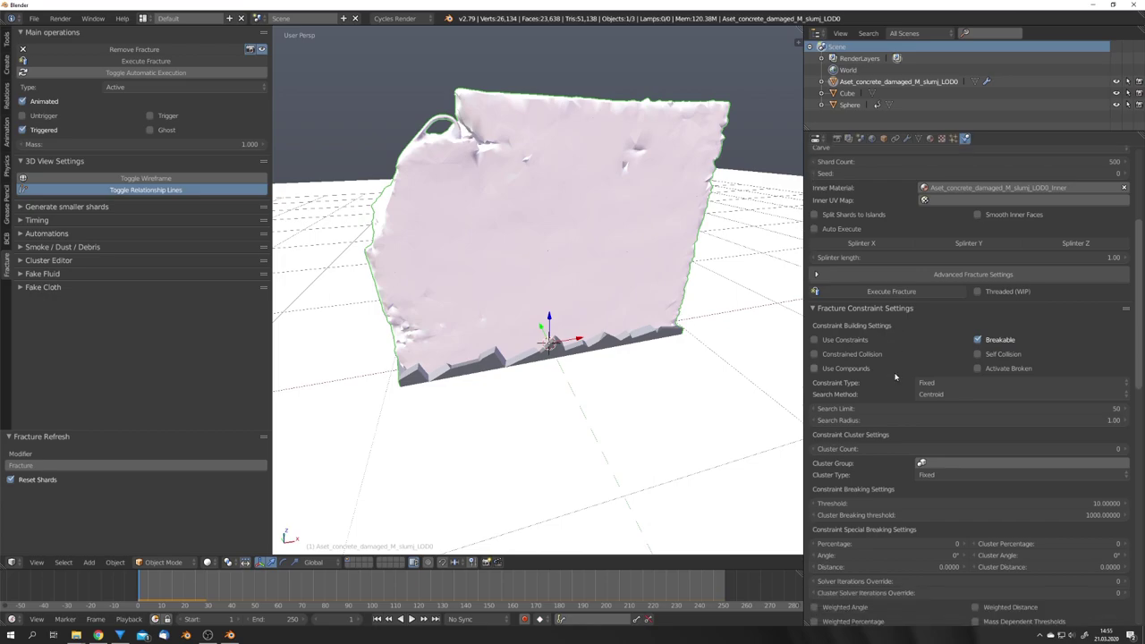
left_click(836, 340)
left_click(852, 354)
left_click(989, 355)
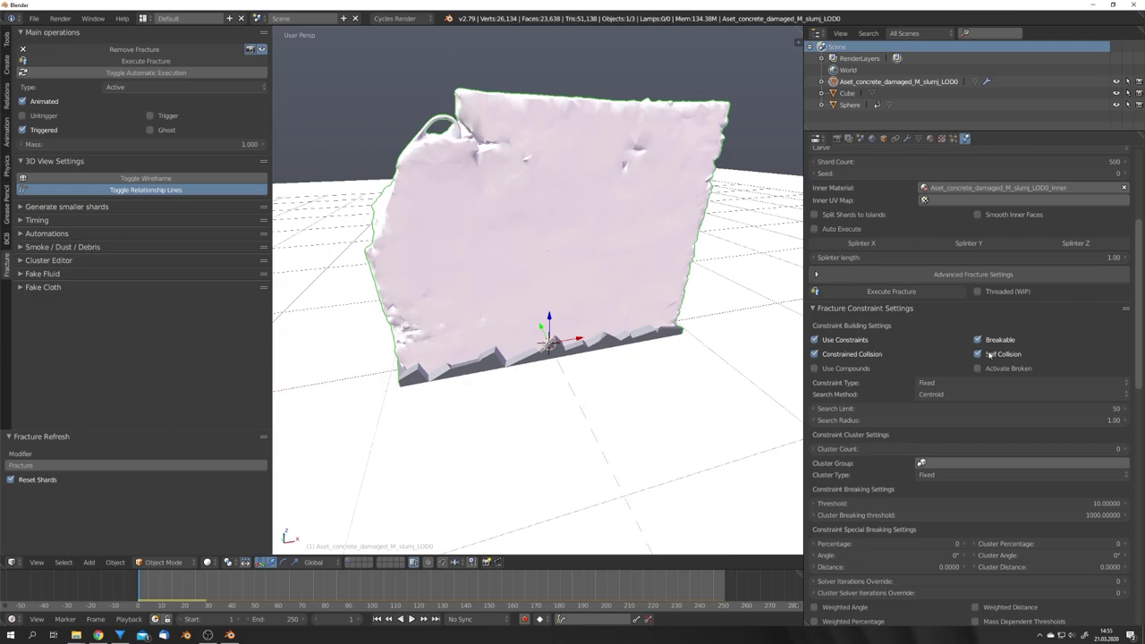
Step: Play the simulation with constraints and inspect the cracks in the wall's surface up close
key("alt+a")
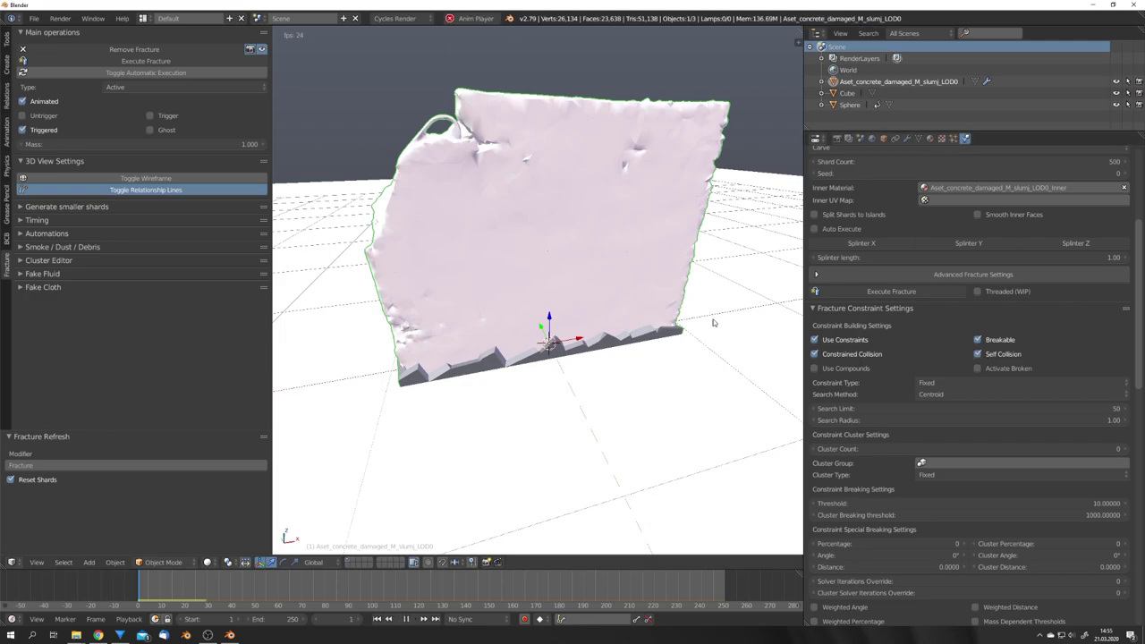
key("alt+a")
scroll(660, 308, "up", 3)
middle_click_drag(714, 323, 642, 302)
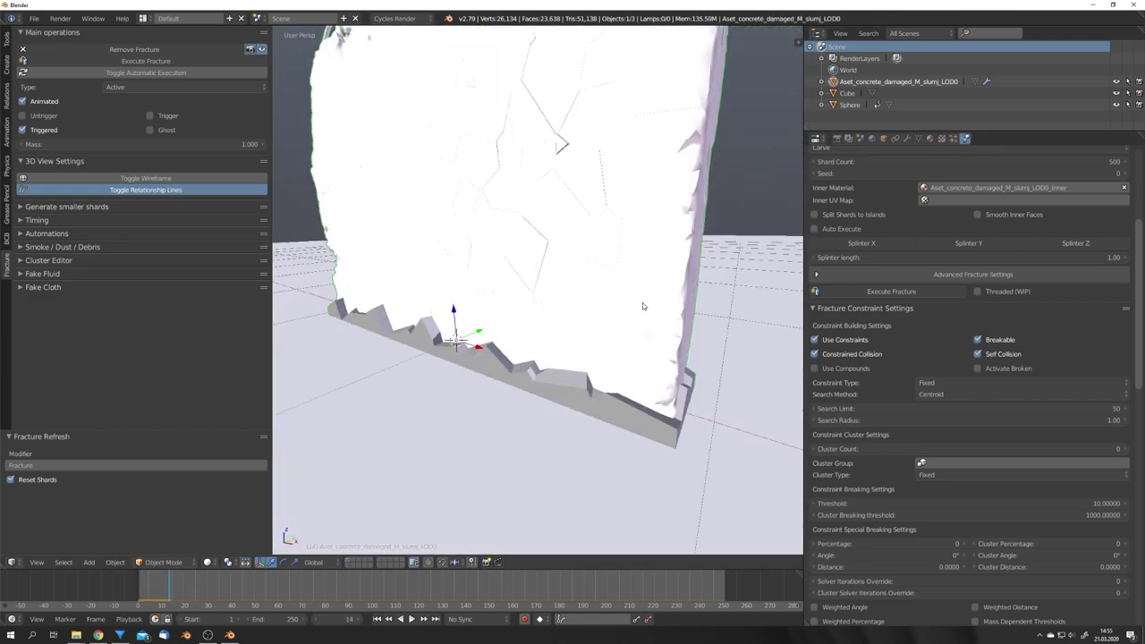
key("shift+Left")
key("alt+a")
middle_click_drag(602, 213, 551, 319, "shift")
key("alt+a")
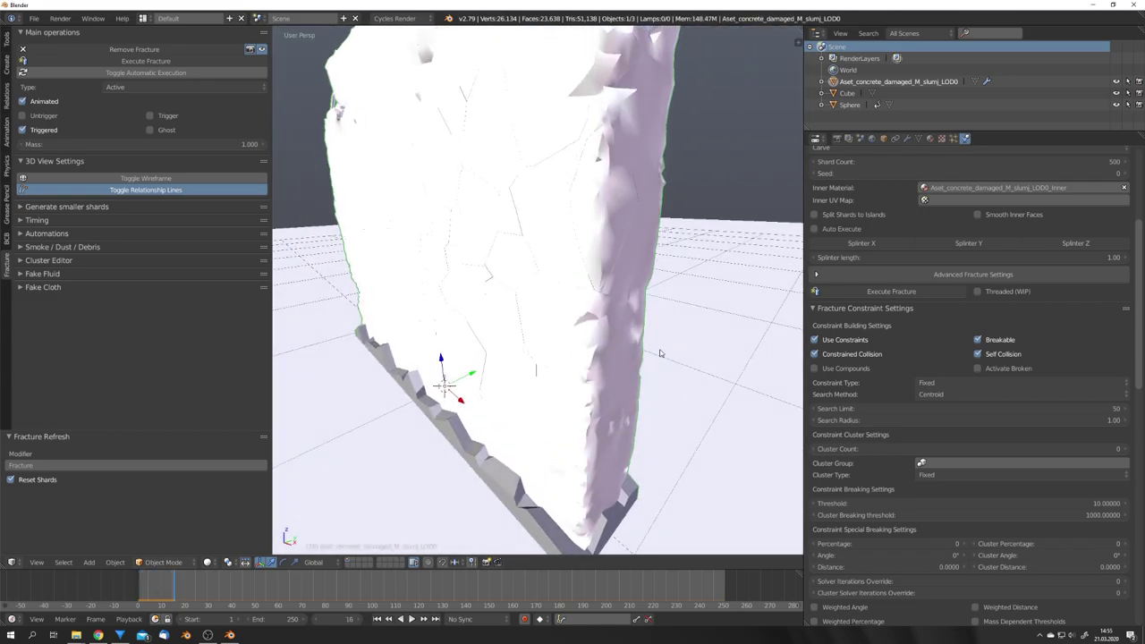
Step: Enable Use Compounds for the wall's constraints and replay the simulation from the first frame to check the breakage
left_click(824, 371)
key("shift+Left")
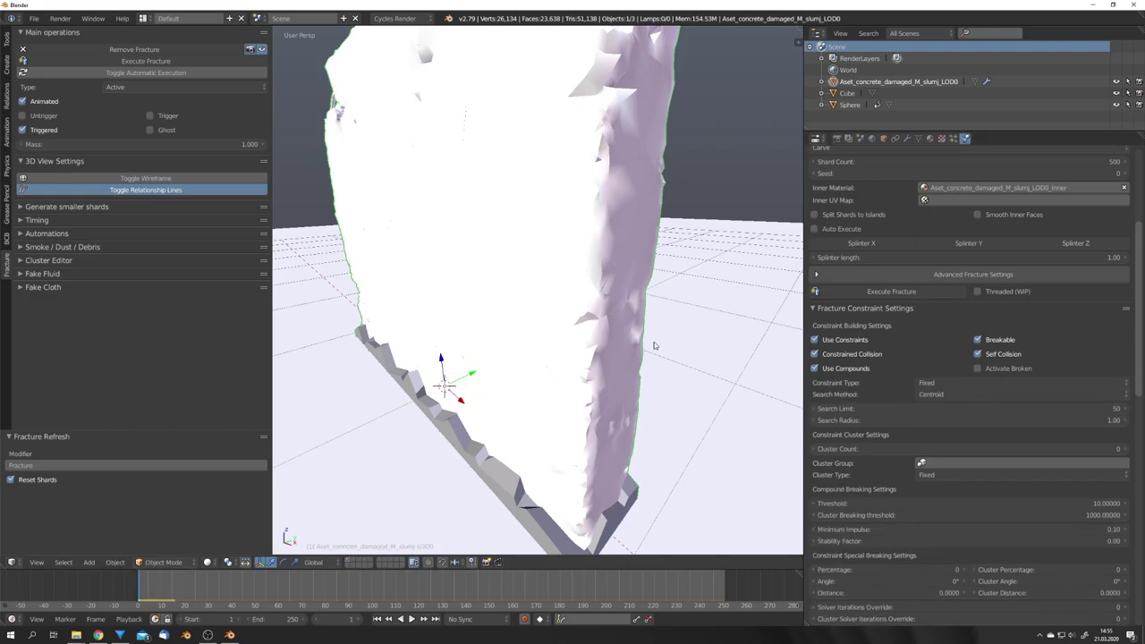
scroll(619, 343, "down", 5)
key("alt+a")
middle_click_drag(512, 353, 602, 336)
key("shift+Left")
scroll(601, 336, "up", 3)
key("alt+a")
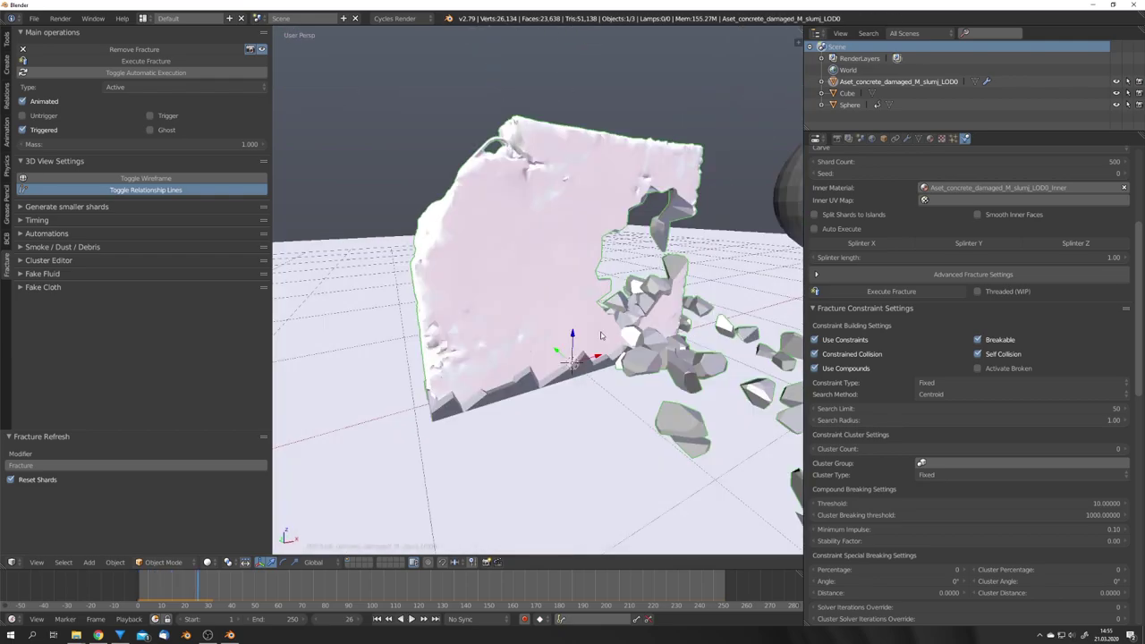
key("shift+Left")
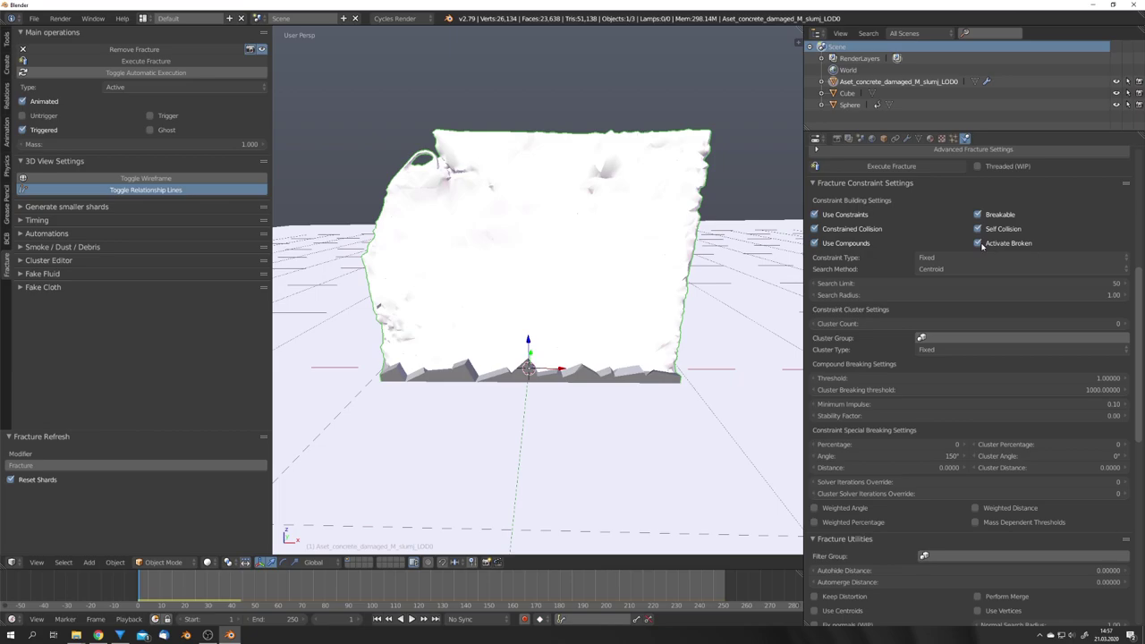
Step: Review the wall's compound breaking threshold and breaking angle, play the simulation and return to the first frame
left_click(884, 378)
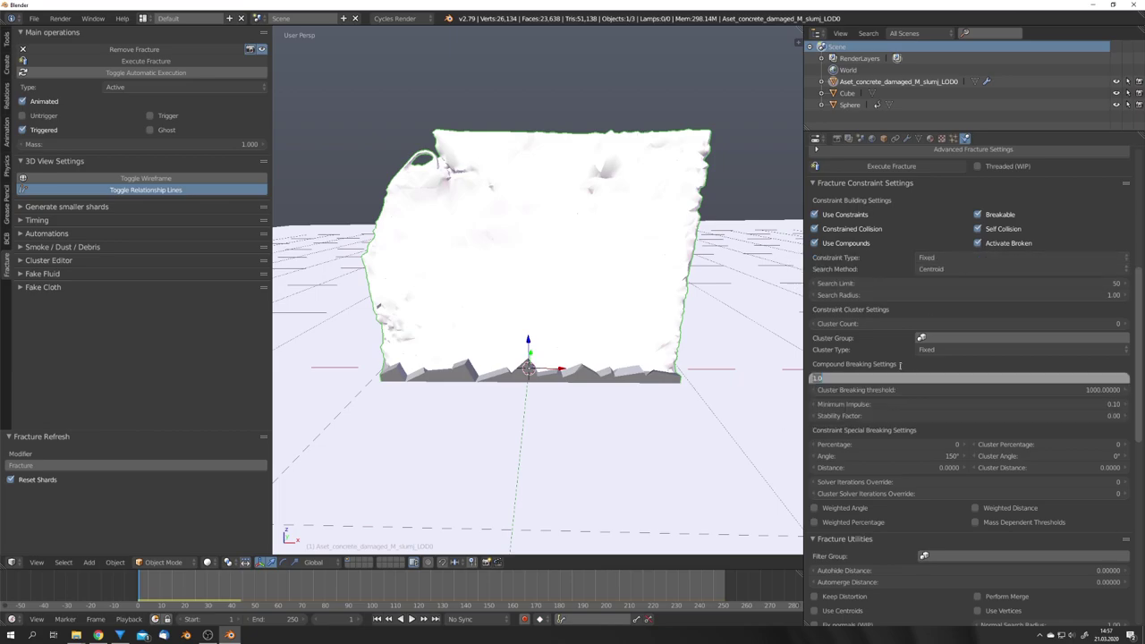
left_click(915, 363)
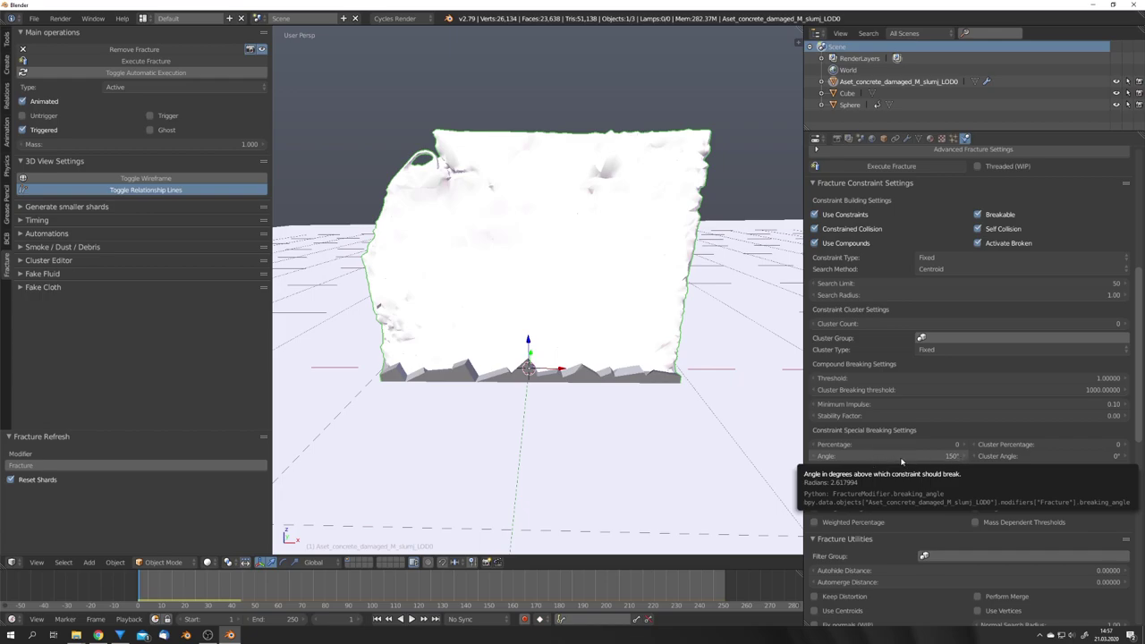
scroll(896, 457, "down", 1)
scroll(695, 420, "down", 3)
middle_click_drag(695, 420, 705, 415)
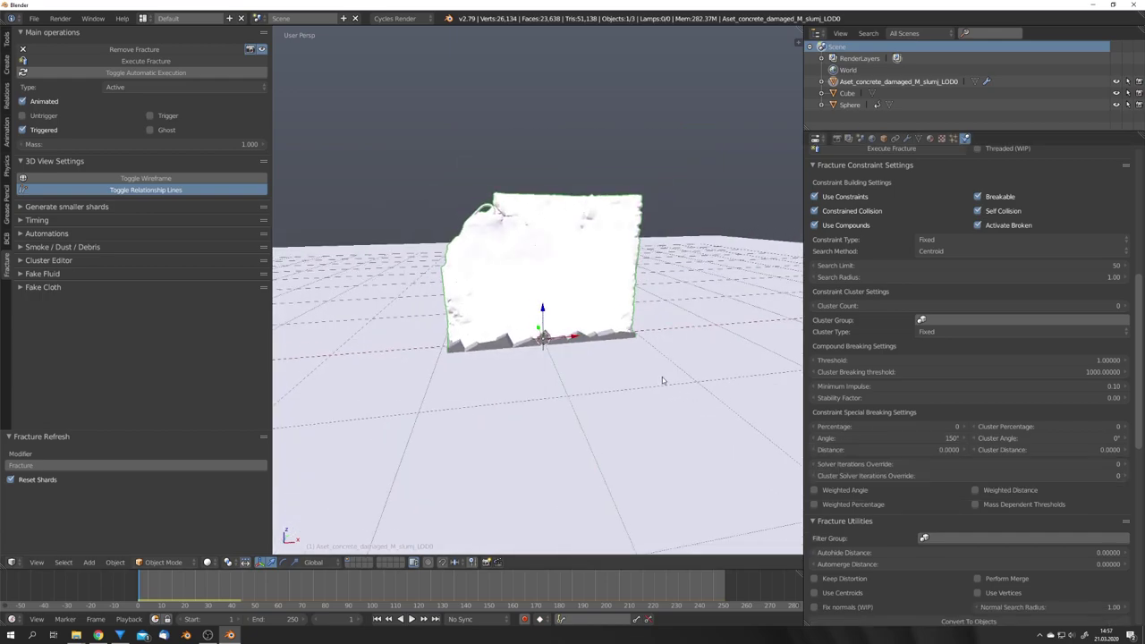
middle_click_drag(662, 377, 666, 393, "shift")
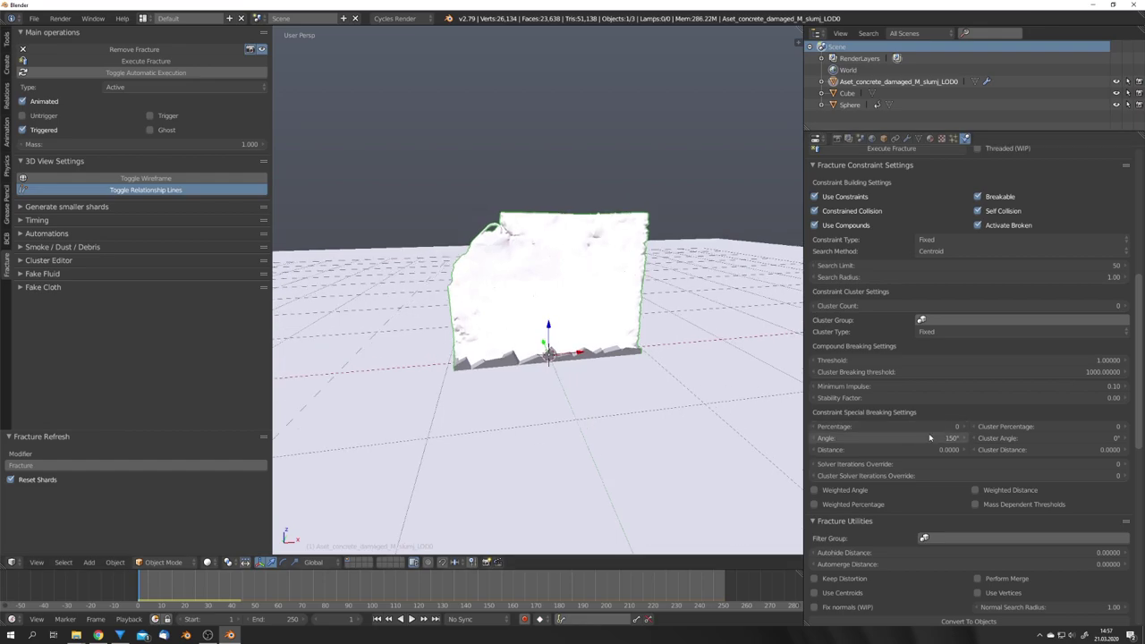
middle_click_drag(624, 387, 648, 391)
key("alt+a")
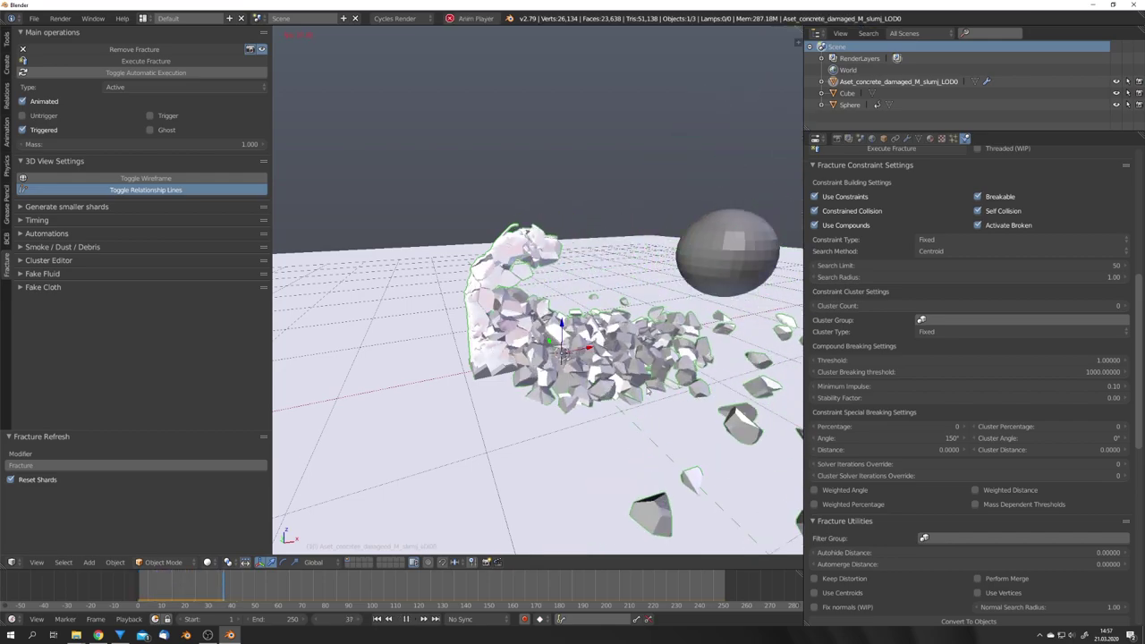
key("alt+a")
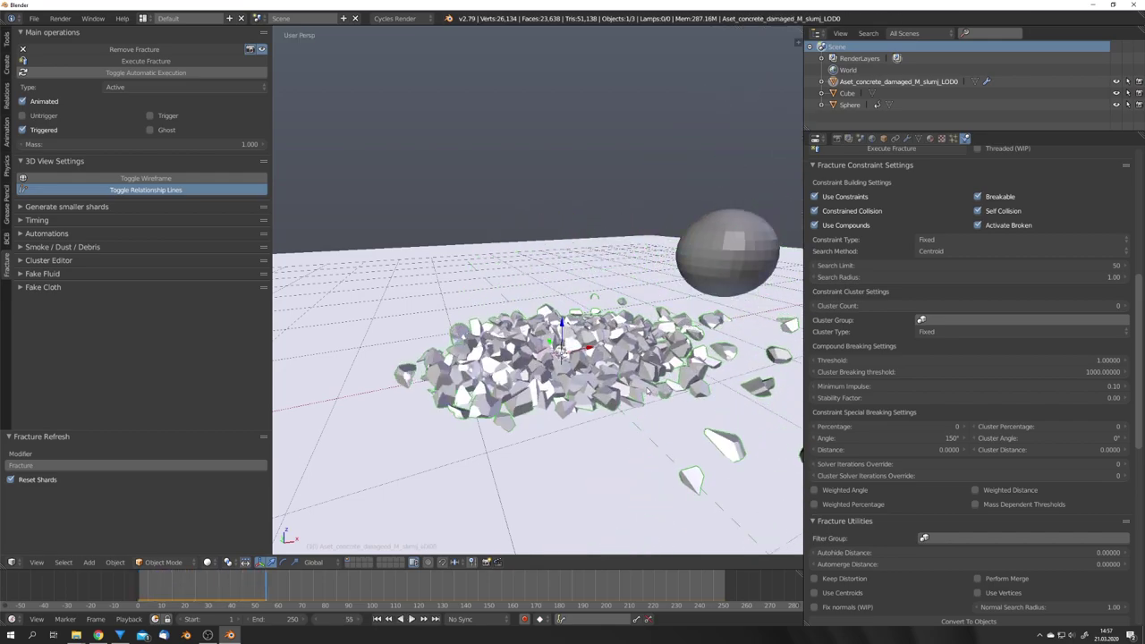
key("shift+Left")
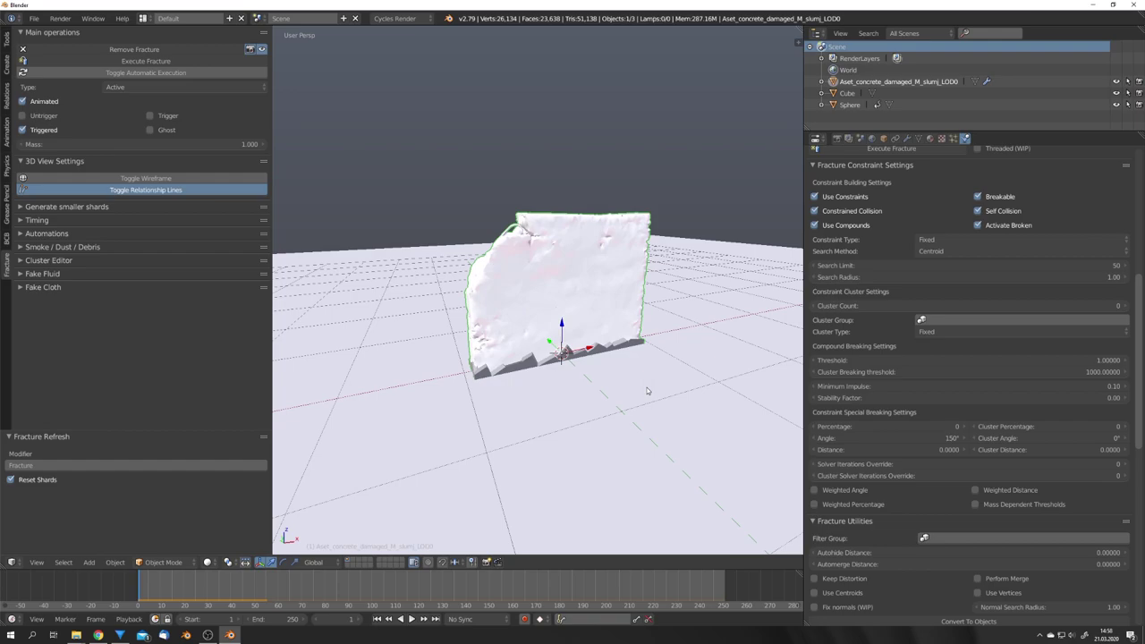
Step: Select the ground cube, the sphere and the concrete wall together, keeping the wall as the active object
scroll(644, 373, "down", 6)
middle_click_drag(624, 366, 547, 282)
scroll(613, 370, "down", 5)
scroll(600, 354, "up", 5)
right_click(581, 367, "shift")
right_click(532, 293, "shift")
right_click(567, 272, "shift")
scroll(548, 283, "up", 6)
Step: Start an Alembic export with Selected Objects Only enabled and Renderable Objects Only disabled
key("space")
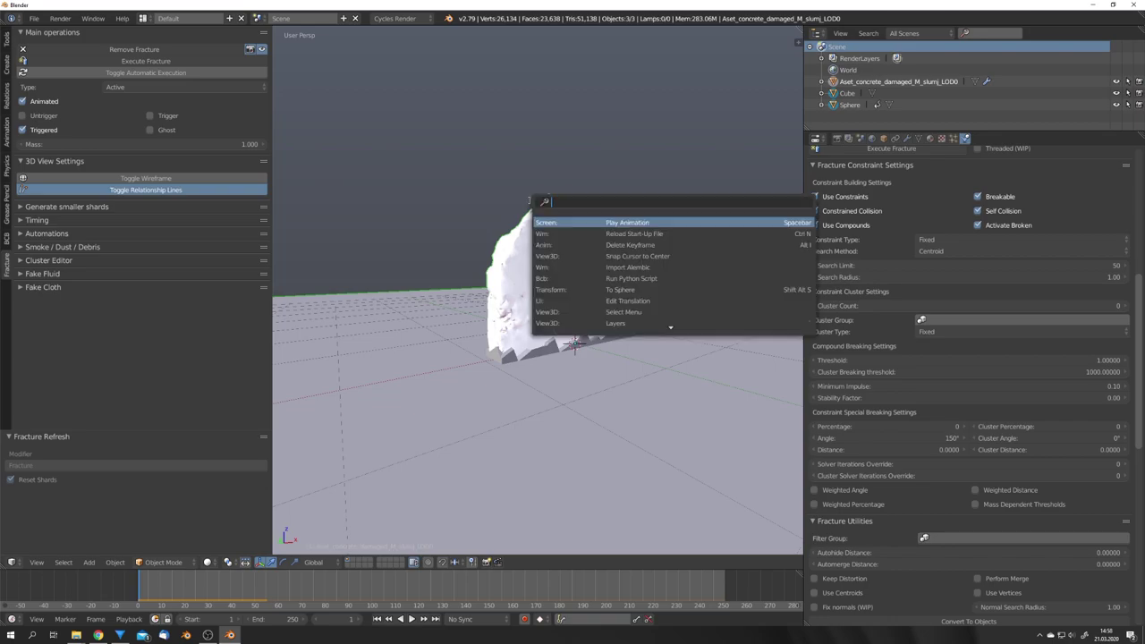
type("ale")
key("Down")
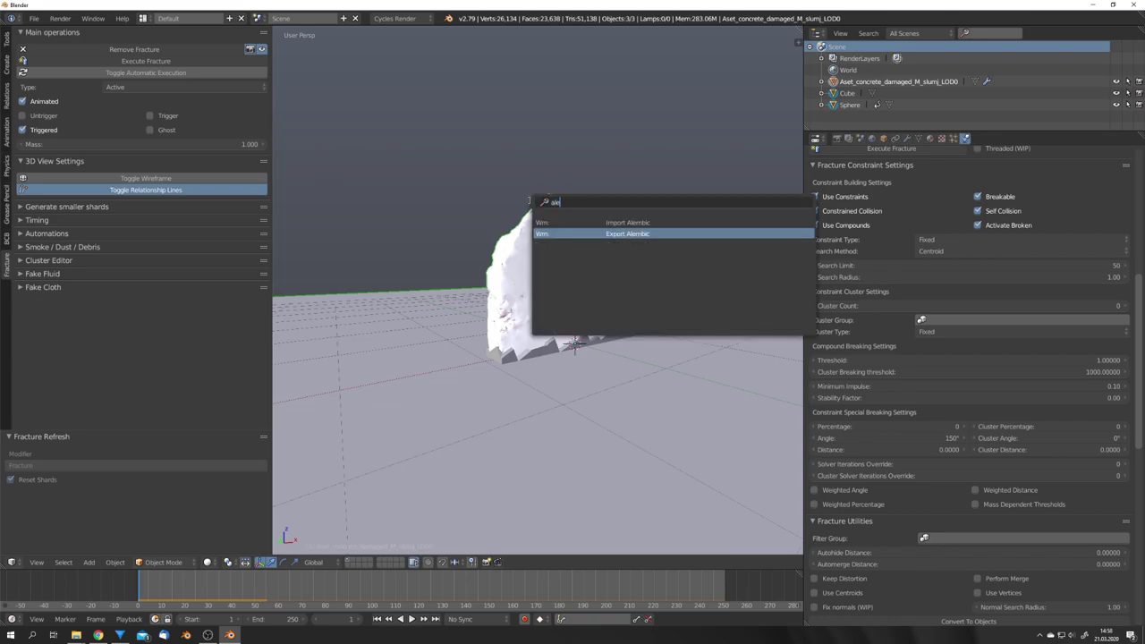
key("Return")
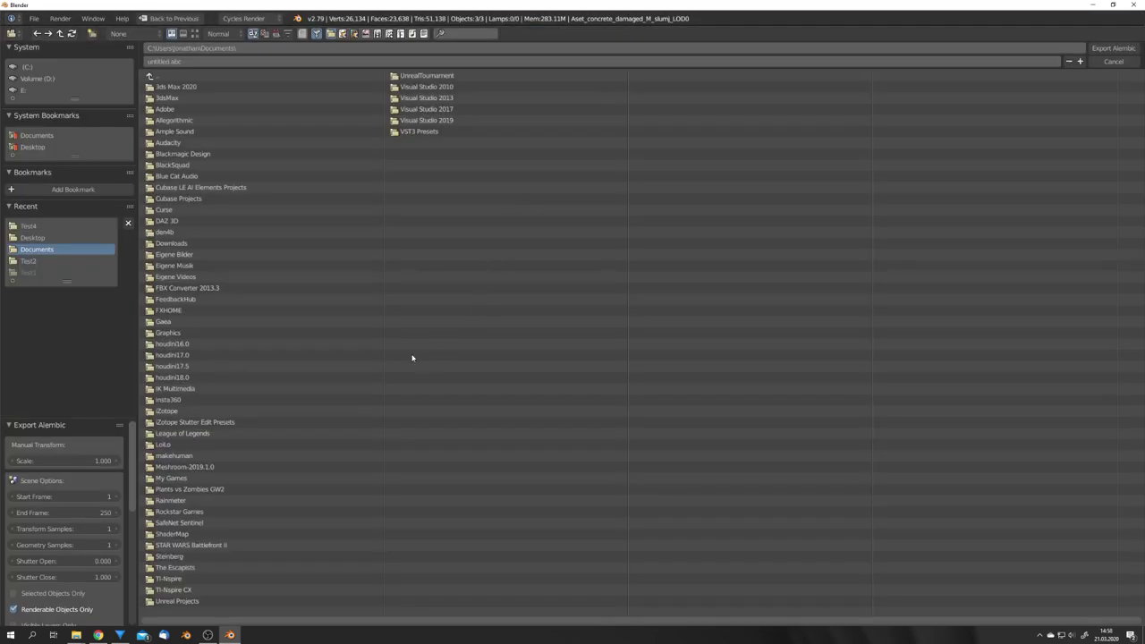
scroll(94, 508, "down", 4)
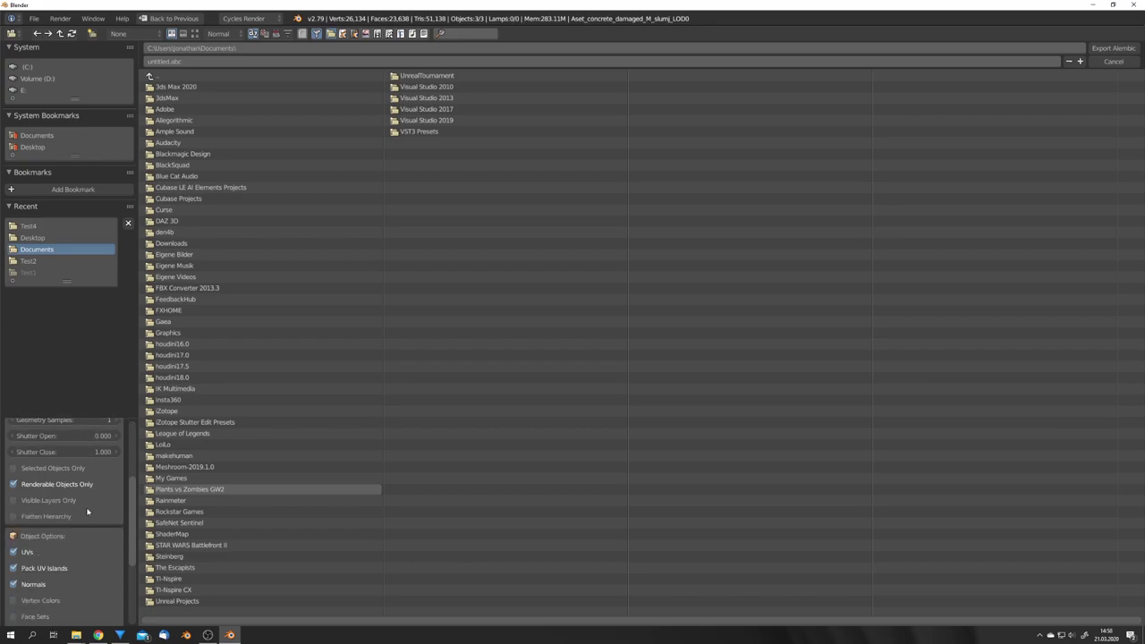
left_click(40, 470)
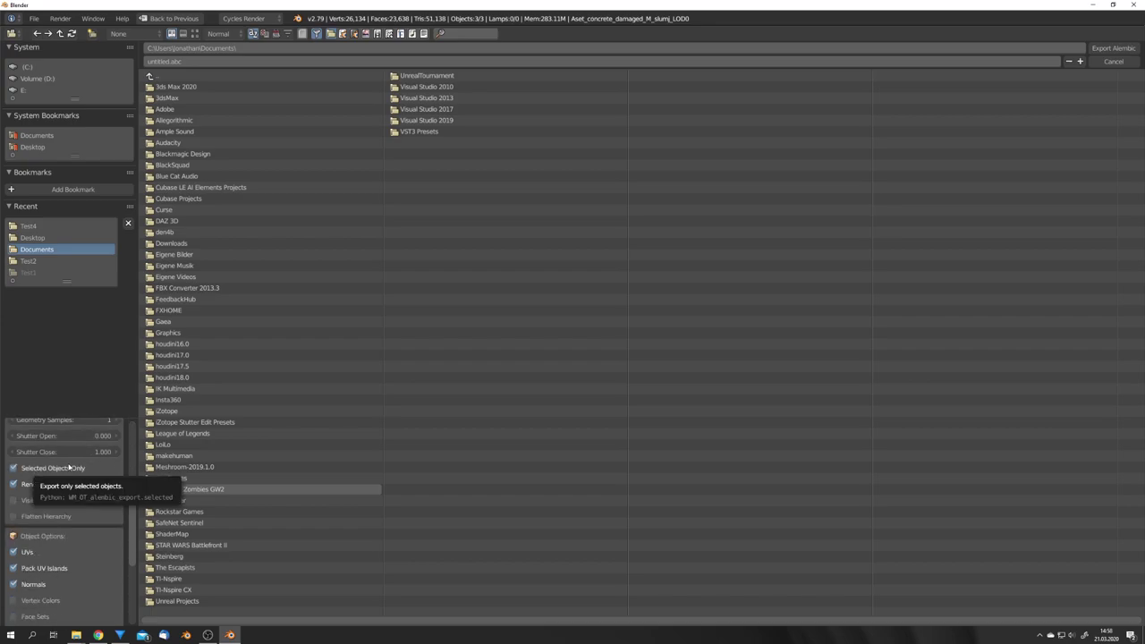
left_click(45, 485)
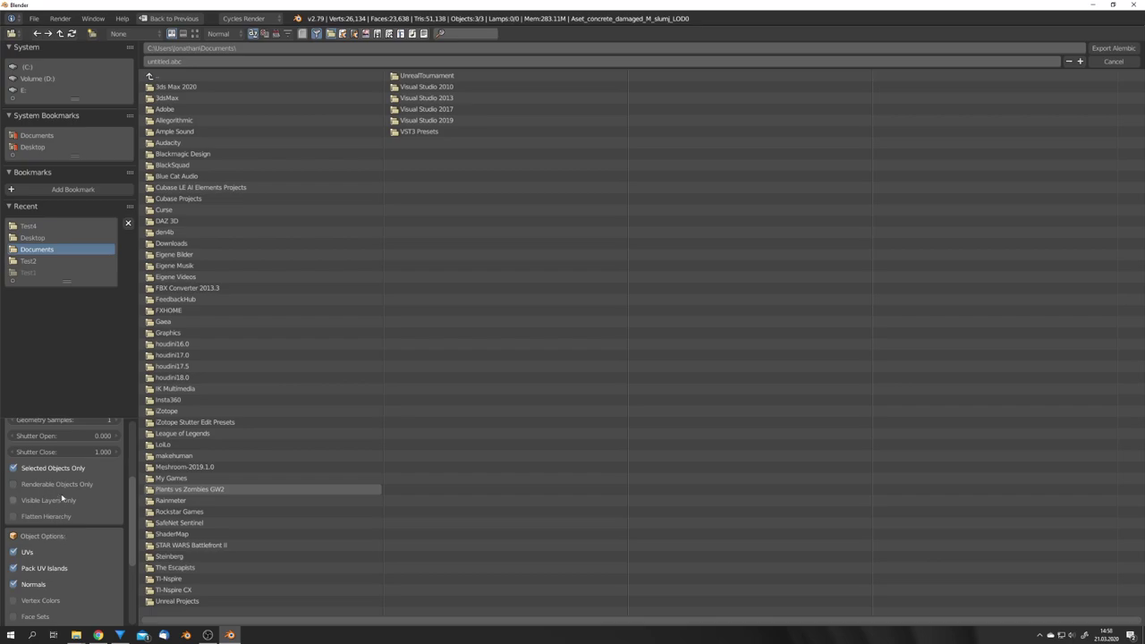
Step: Enable Face Sets and disable Normals, Export Hair and Export Particles in the Alembic export options
scroll(98, 523, "down", 4)
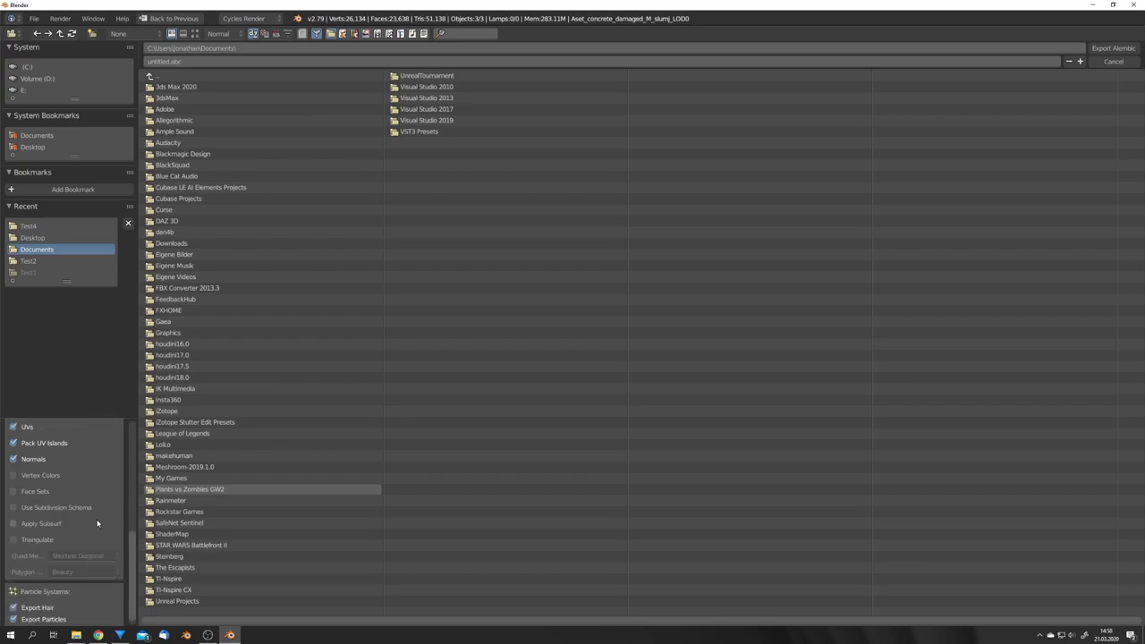
left_click(29, 493)
scroll(35, 505, "up", 1)
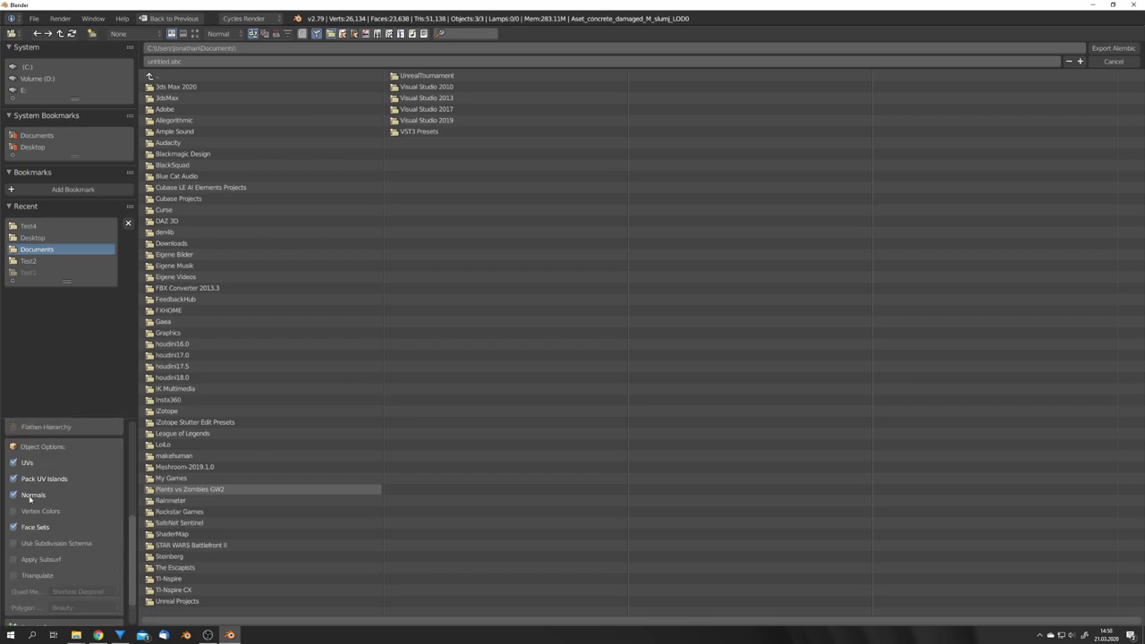
left_click(28, 499)
scroll(36, 499, "down", 2)
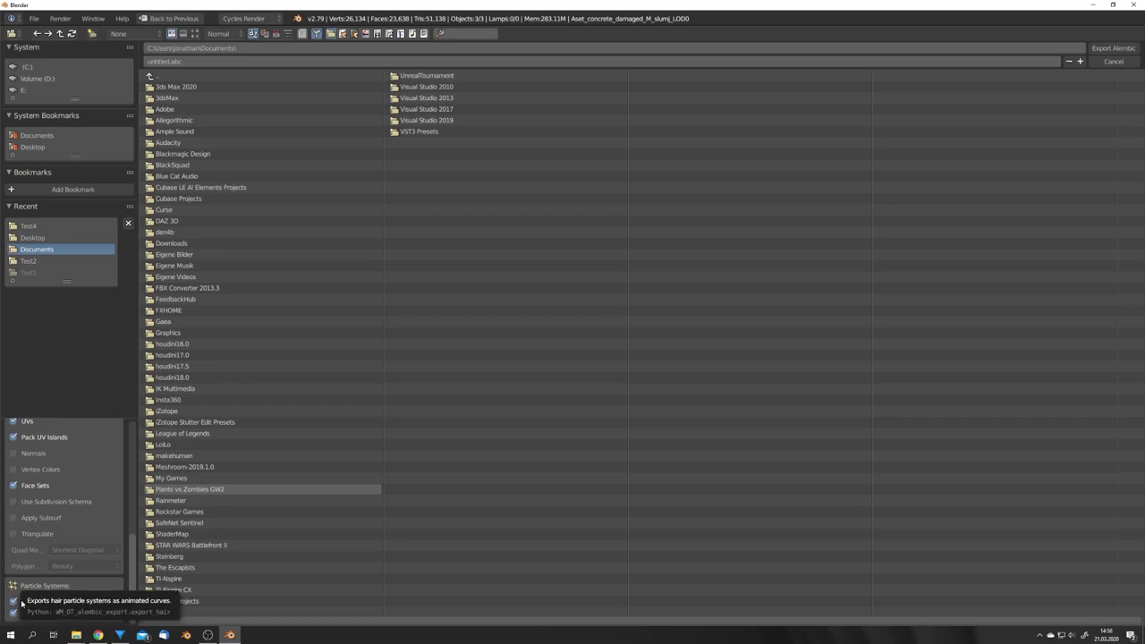
left_click(23, 603)
left_click(34, 613)
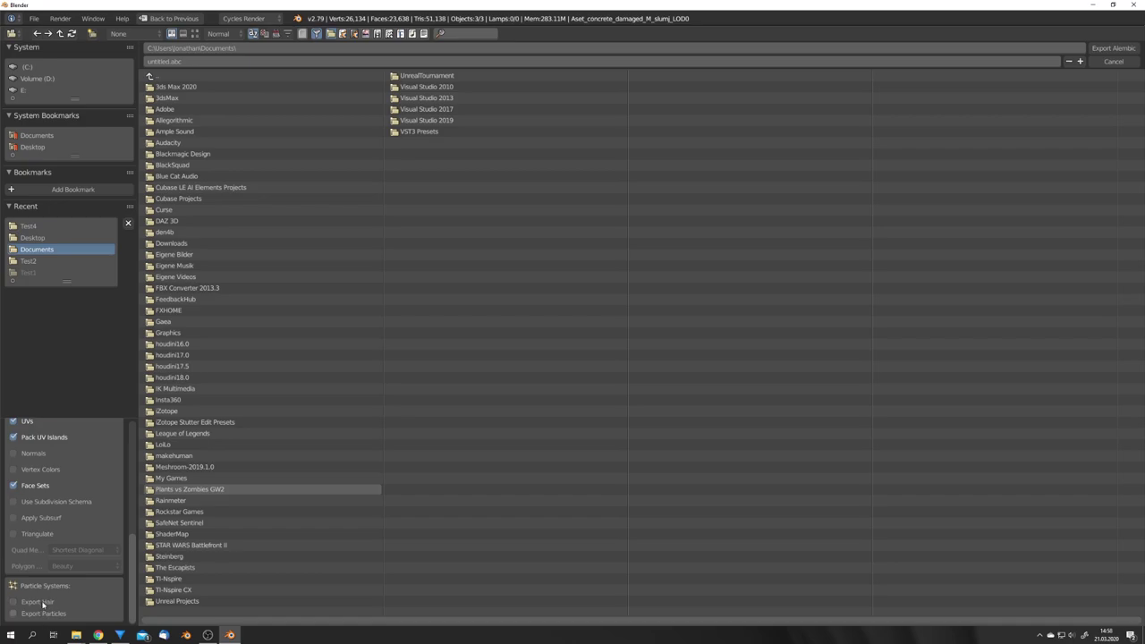
Step: Export the selected objects as untitled.abc to the Desktop folder
left_click(41, 148)
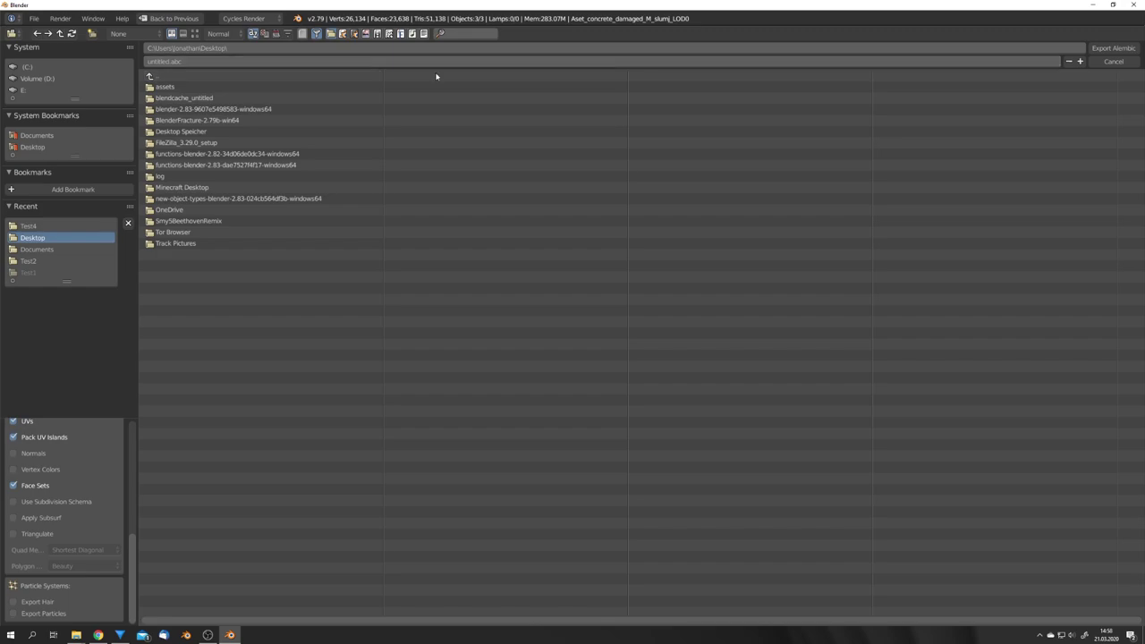
left_click(1126, 50)
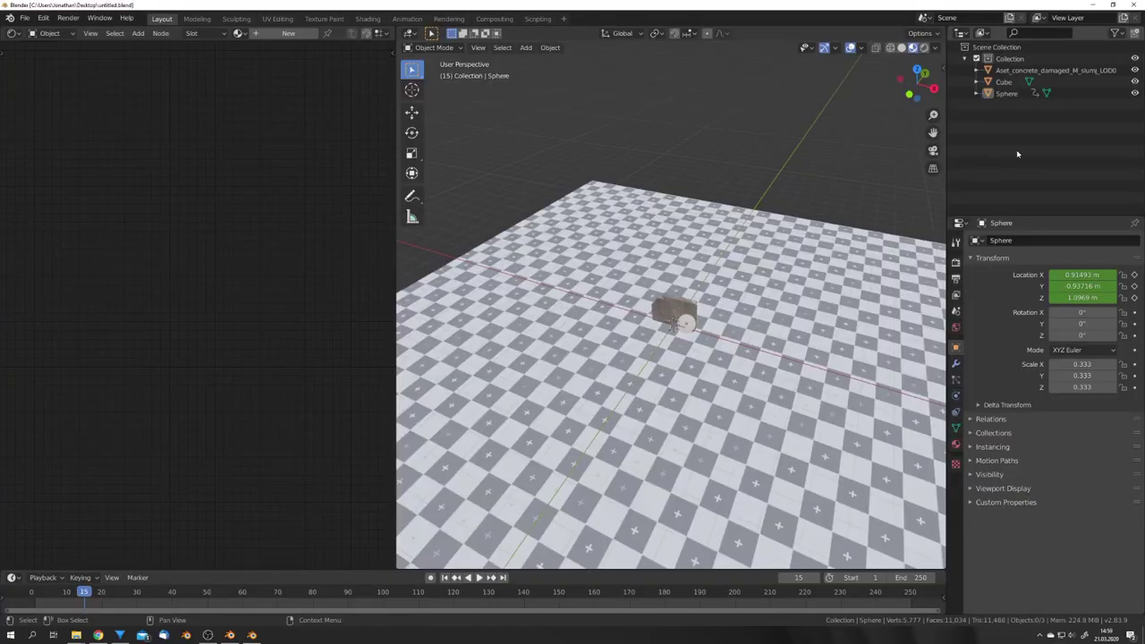
Step: In the Blender 2.83 scene, add a new collection, make it active and exclude the original collection from the view layer
right_click(1016, 151)
left_click(1017, 154)
left_click(1009, 106)
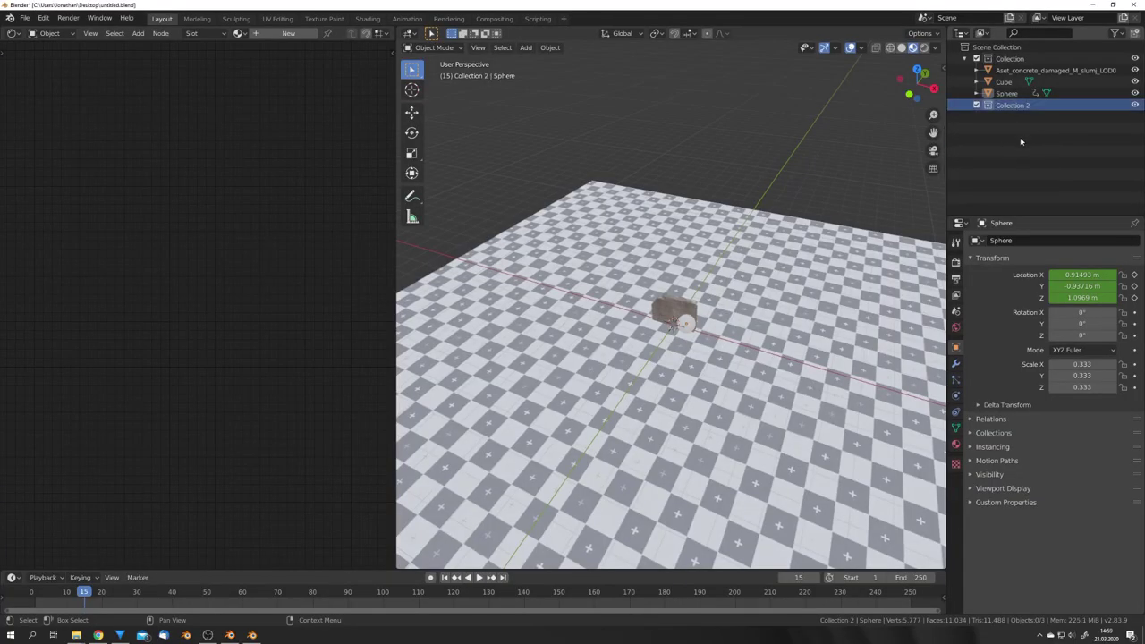
left_click(976, 58)
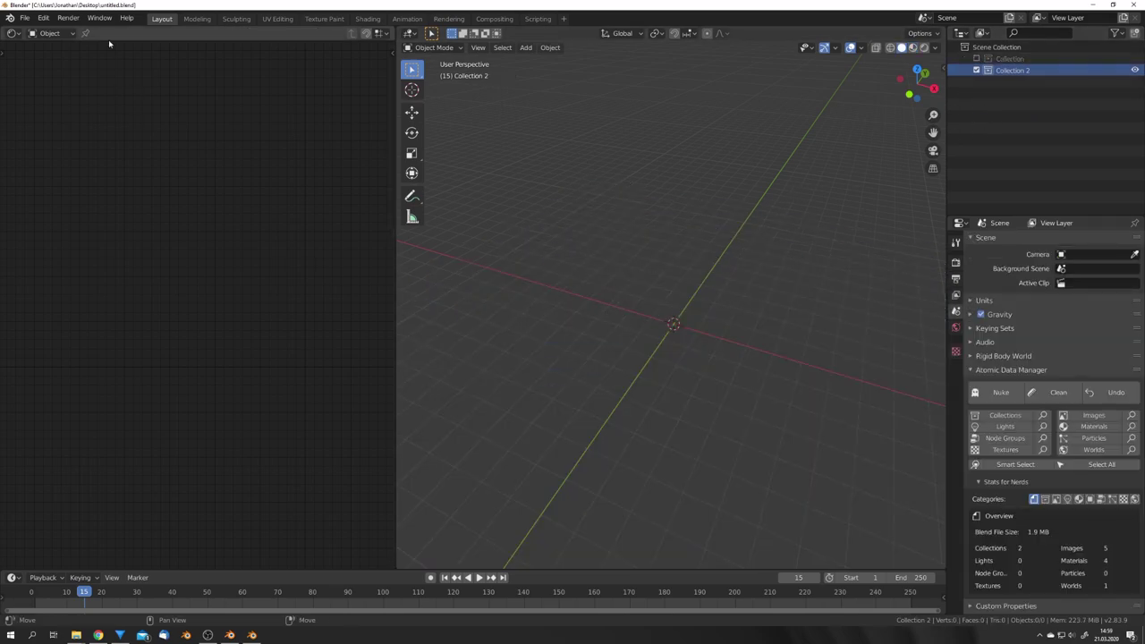
Step: Import the Alembic file untitled.abc from the Desktop with Relative Path and Set Frame Range enabled
left_click(26, 18)
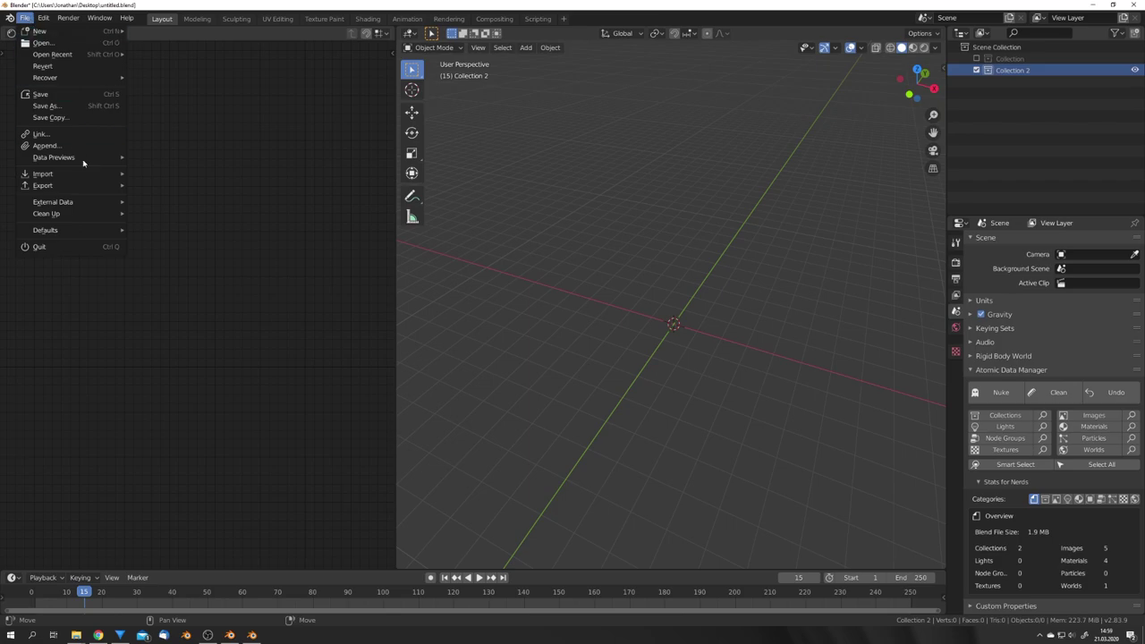
mouse_move(74, 175)
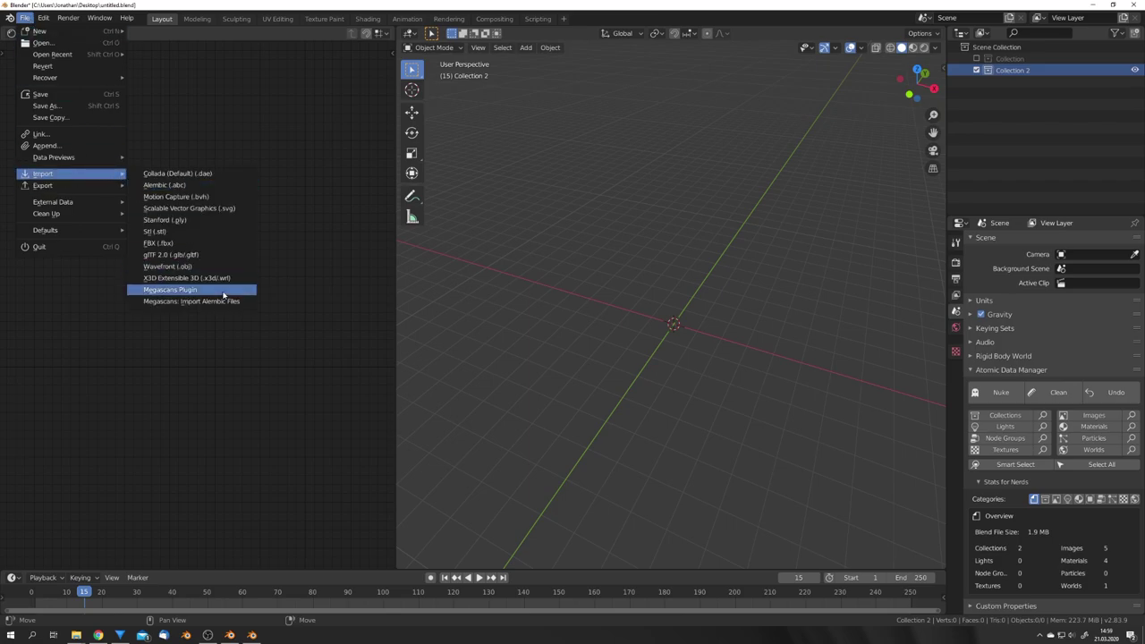
left_click(192, 188)
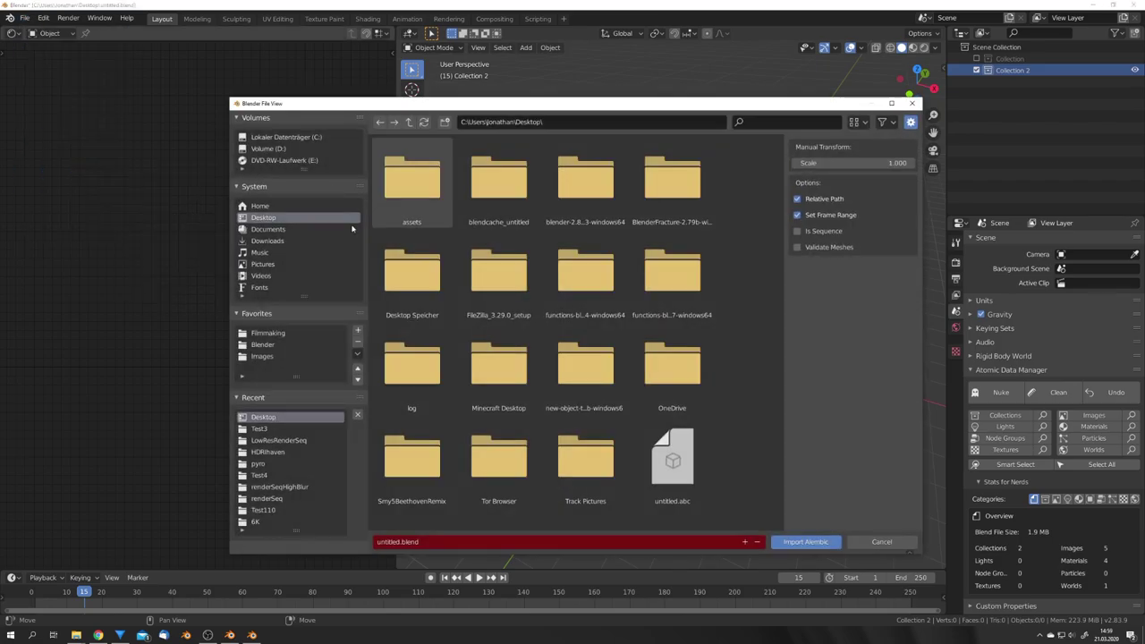
left_click(694, 449)
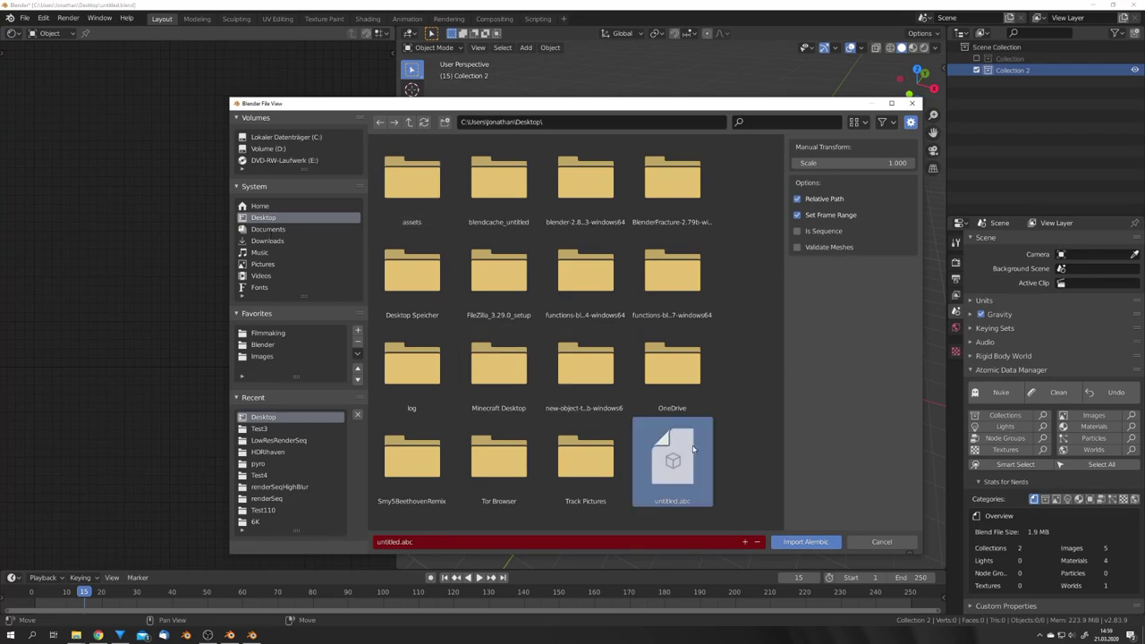
left_click(805, 541)
Step: Deselect everything, play the imported wall destruction up close, stop it and return to the first frame
key("alt+a")
scroll(728, 324, "up", 11)
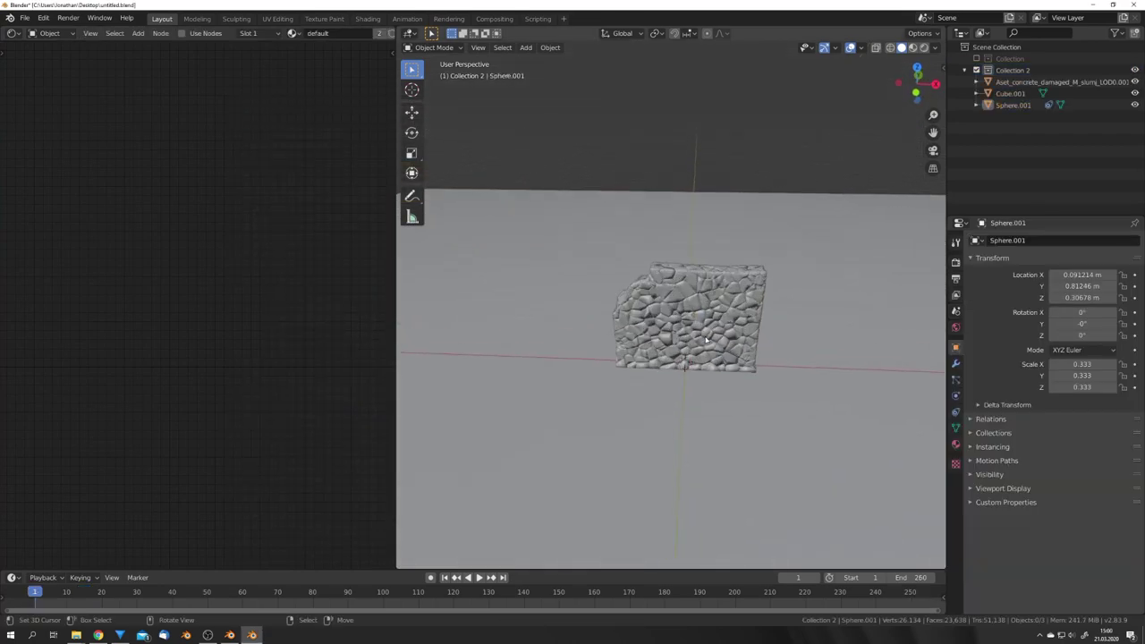
middle_click_drag(740, 340, 663, 315)
key("space")
key("space")
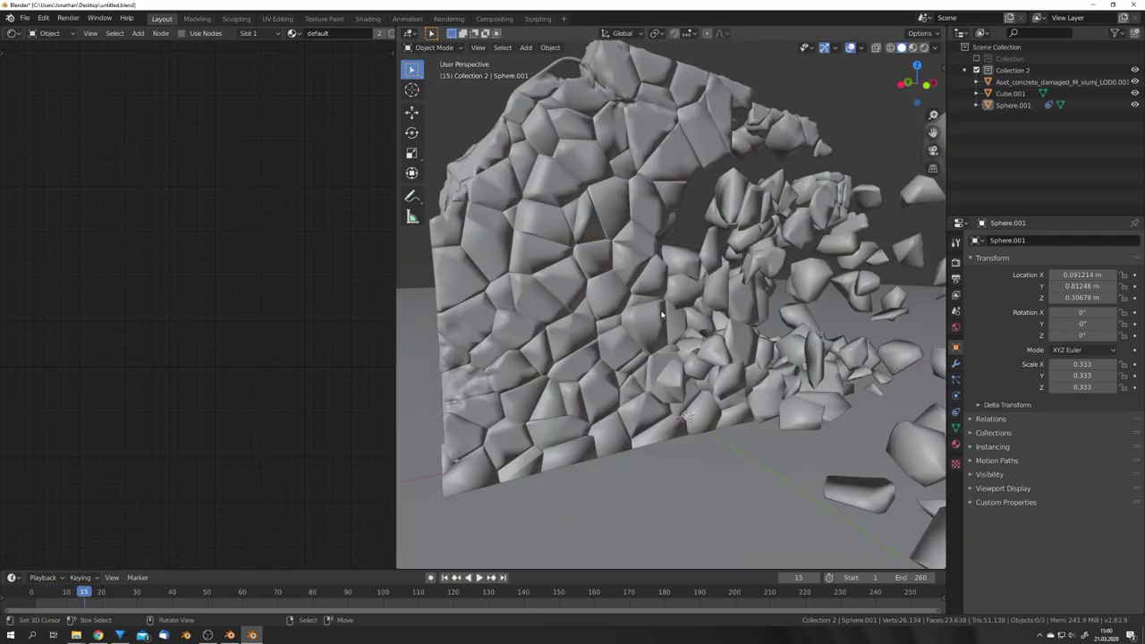
key("shift+Left")
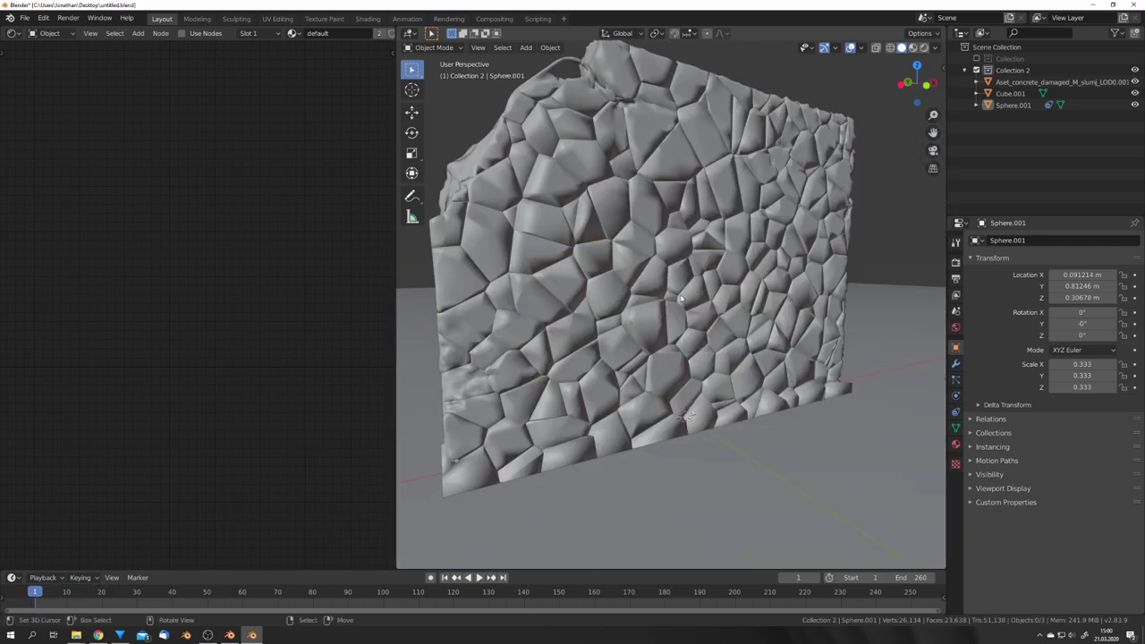
Step: Select the imported concrete wall and enable Auto Smooth for its normals
middle_click_drag(727, 245, 743, 270)
right_click(686, 257)
left_click(957, 429)
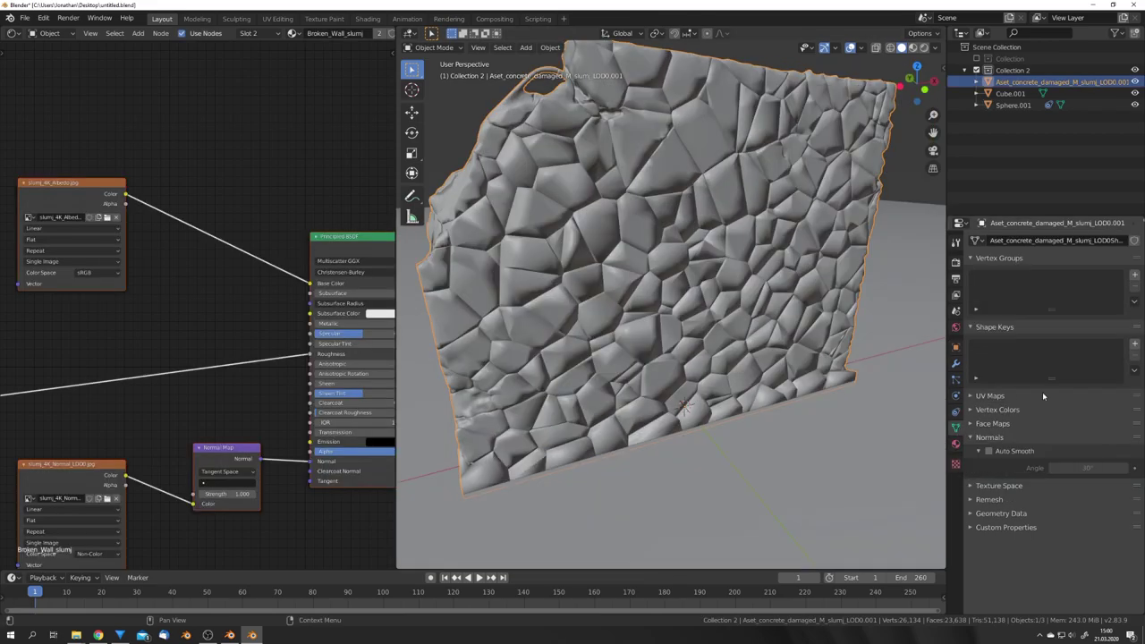
left_click(989, 451)
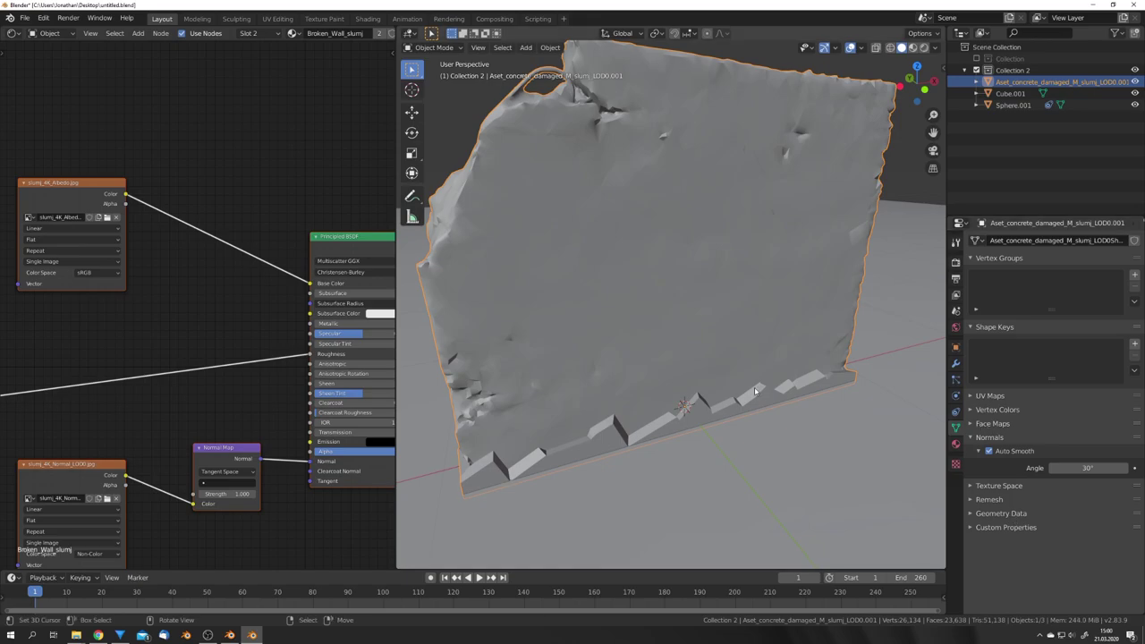
Step: Play the wall destruction with the smoothed normals from a wider view, then return to the first frame
middle_click_drag(780, 399, 819, 401)
scroll(736, 369, "down", 2)
scroll(738, 398, "down", 6)
middle_click_drag(732, 397, 669, 374)
key("space")
scroll(669, 375, "up", 4)
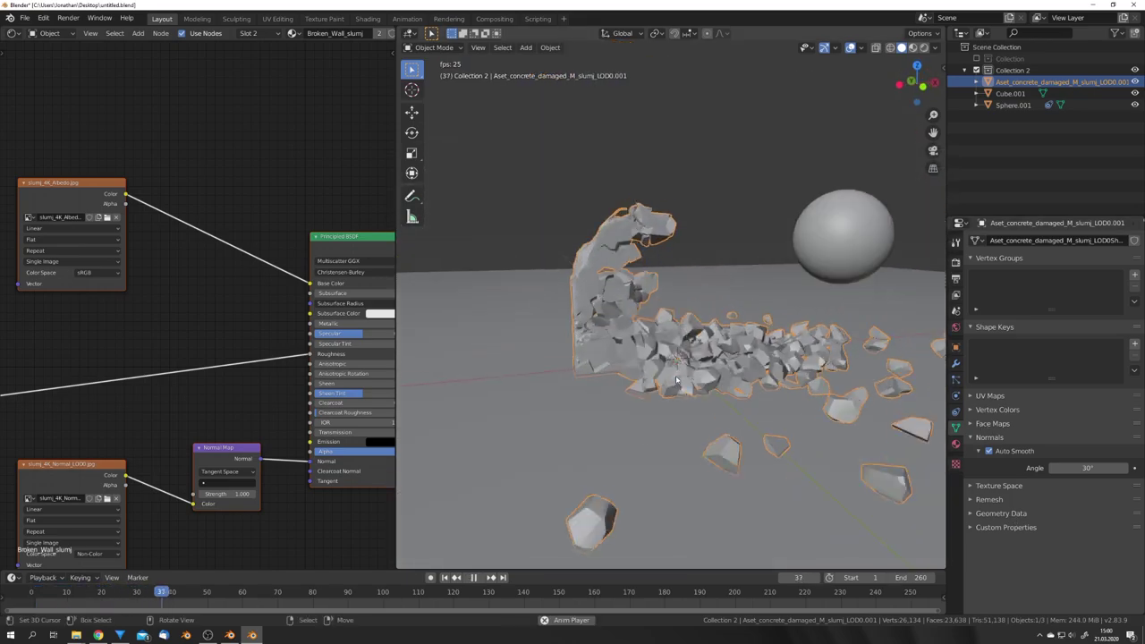
key("Escape")
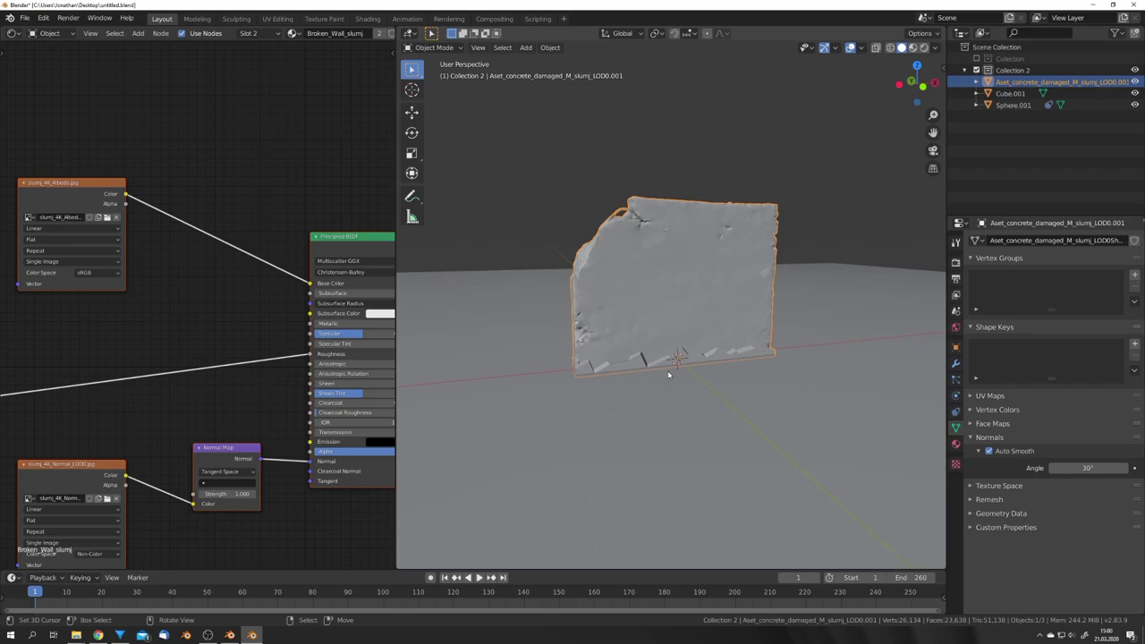
middle_click_drag(659, 321, 680, 328)
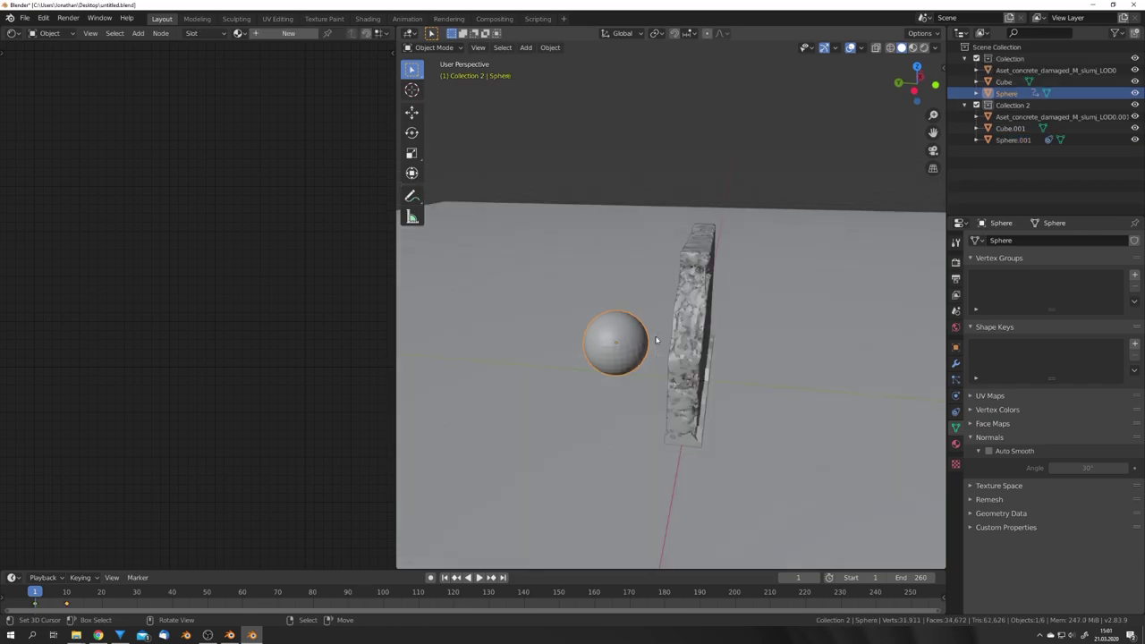
Step: Compare the original animated sphere with its imported Alembic copy by trying a move and selecting each one
key("g")
right_click(616, 267)
left_click(1013, 141)
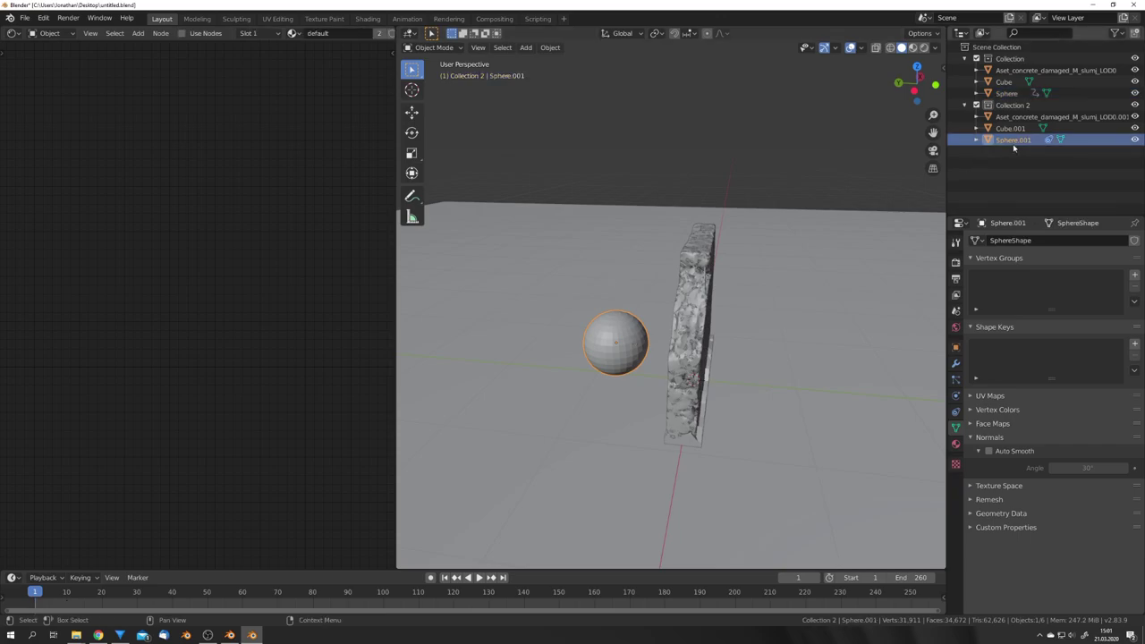
left_click(623, 330)
middle_click_drag(621, 330, 658, 333)
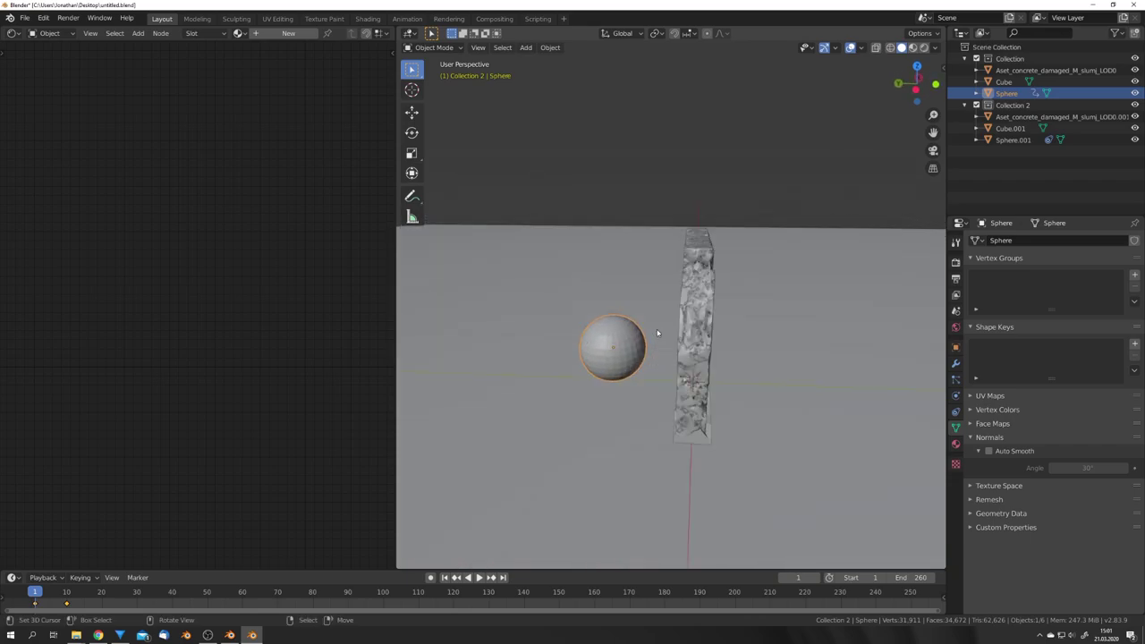